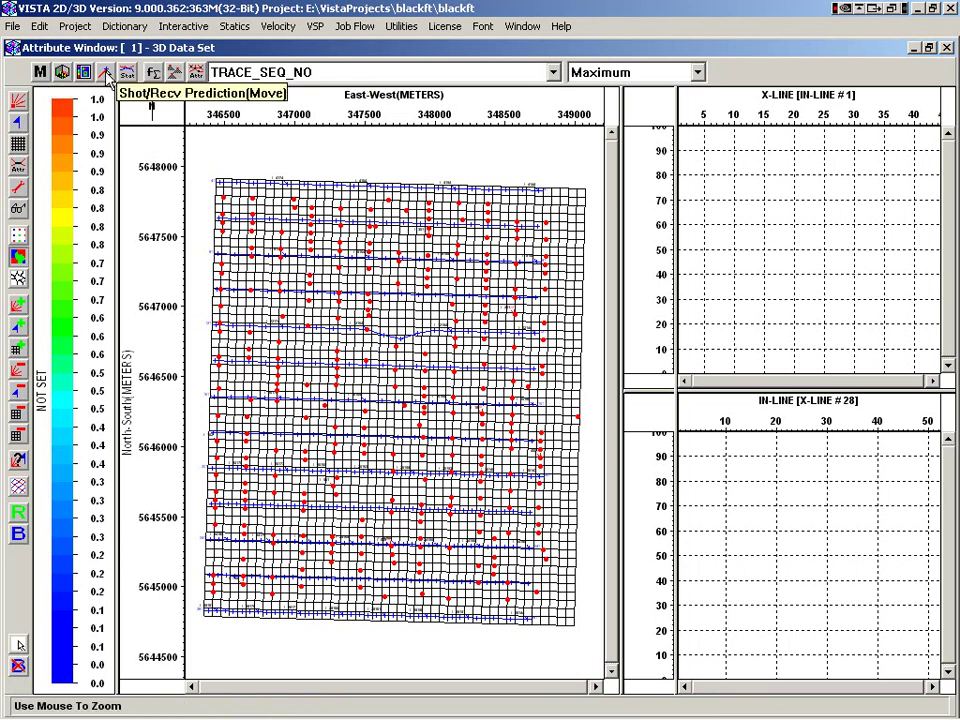
Step: Switch to shot/receiver prediction move mode, showing the 249-trace shot point 18 gather beside the map
click(106, 75)
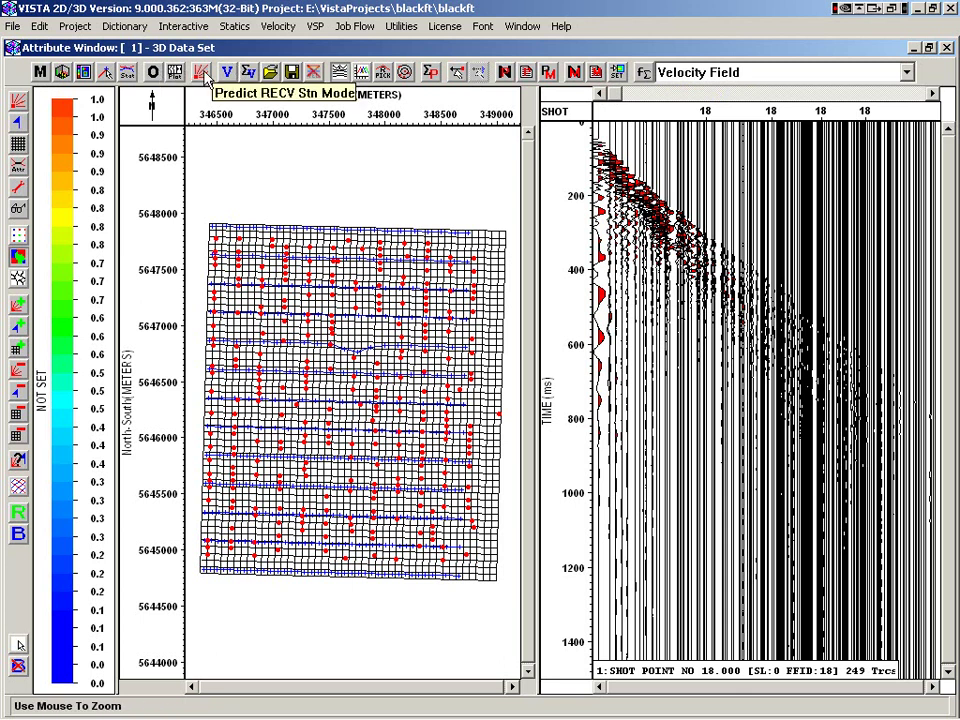
Step: Toggle station prediction mode to SHOT, then back to RECV
click(203, 74)
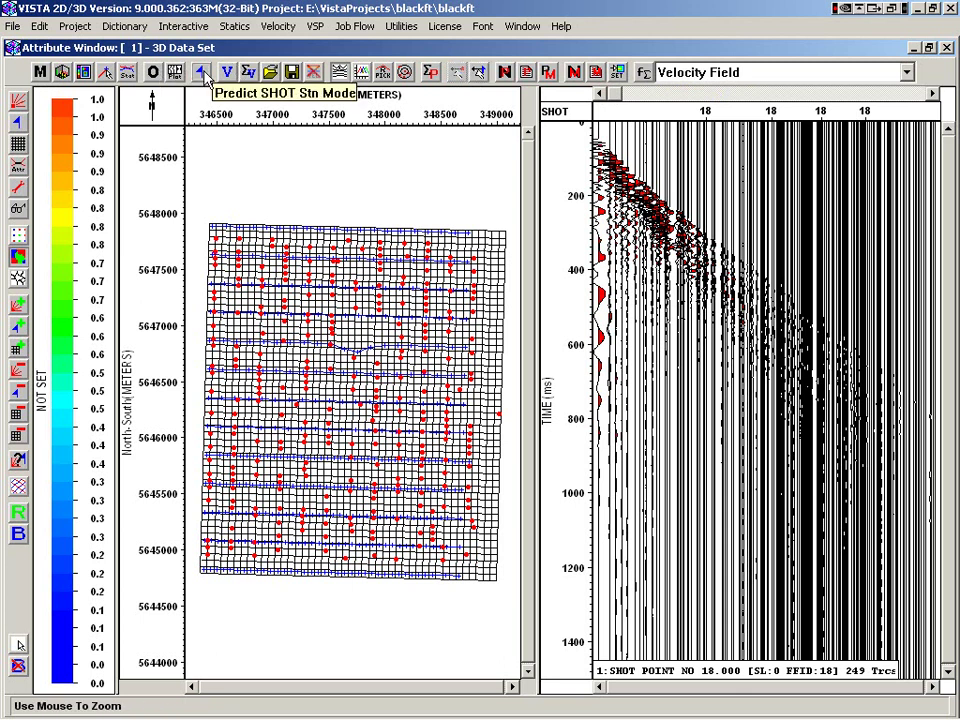
click(203, 74)
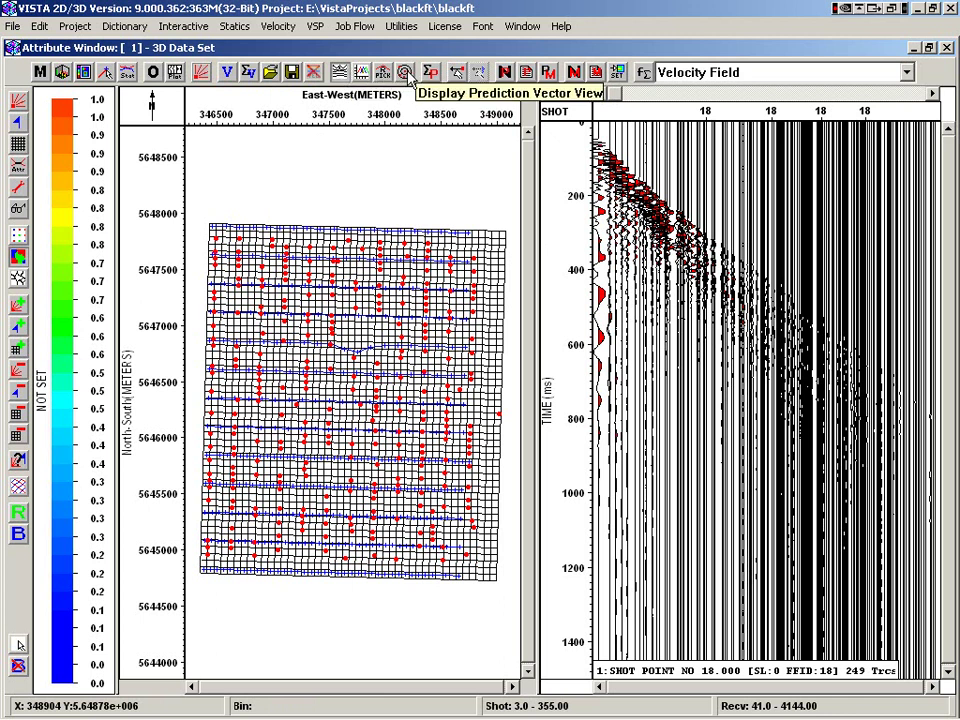
Step: Plot shot 307 first-break picks against offset, zoom the map near 348000 E, and inspect early breaks
click(365, 79)
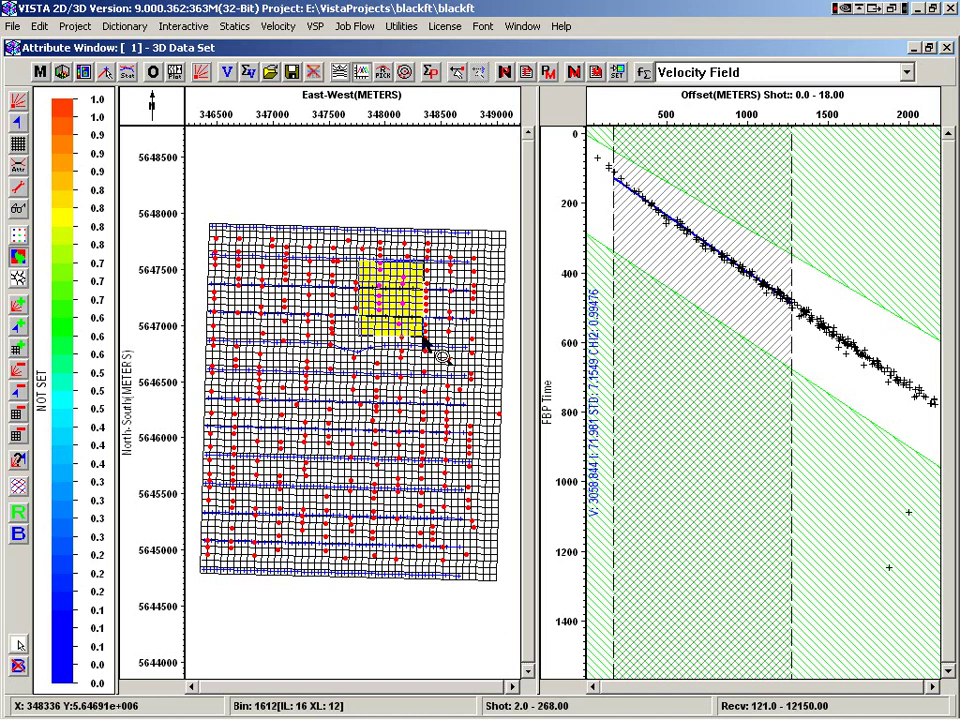
click(386, 266)
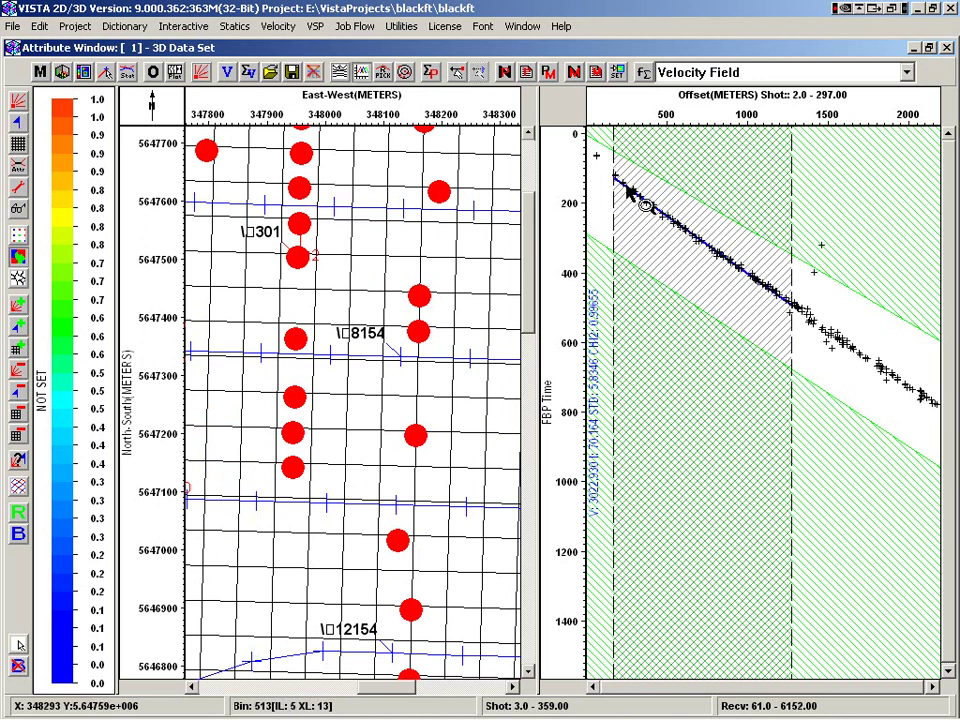
drag(600, 161, 846, 339)
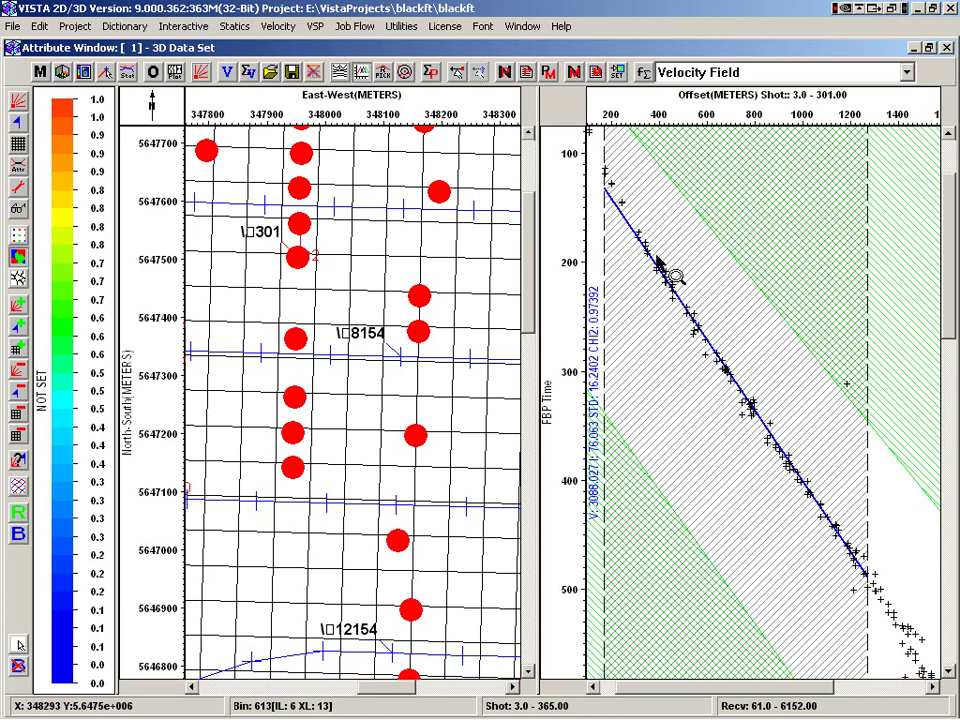
right_click(740, 394)
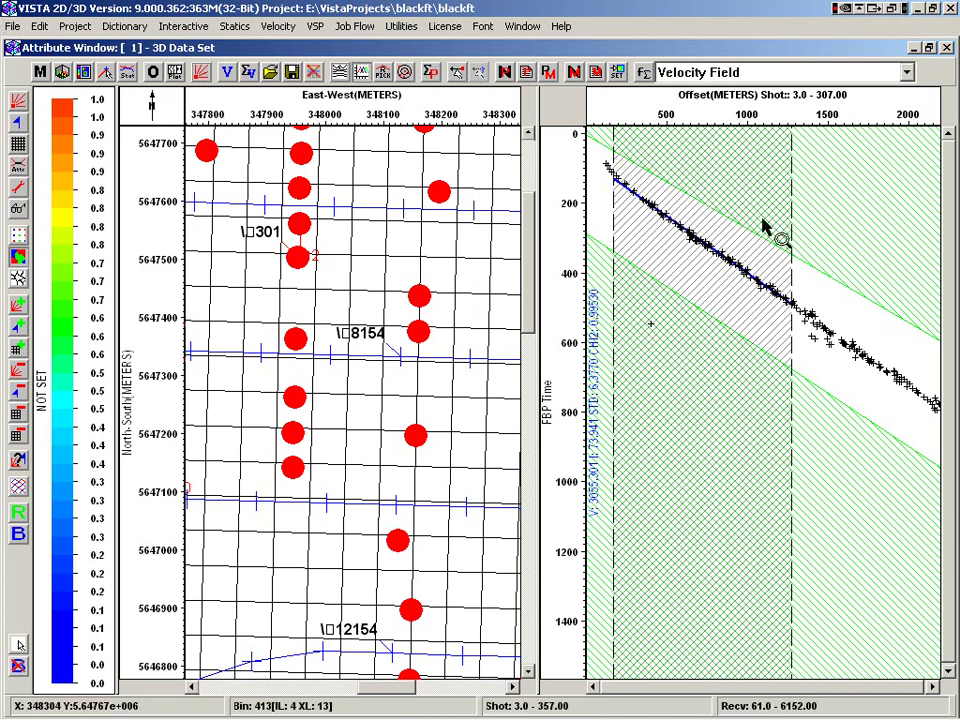
Step: Set the first-break plot mouse mode to Define BOTTOM FBP Reject Zone
right_click(726, 190)
mouse_move(690, 191)
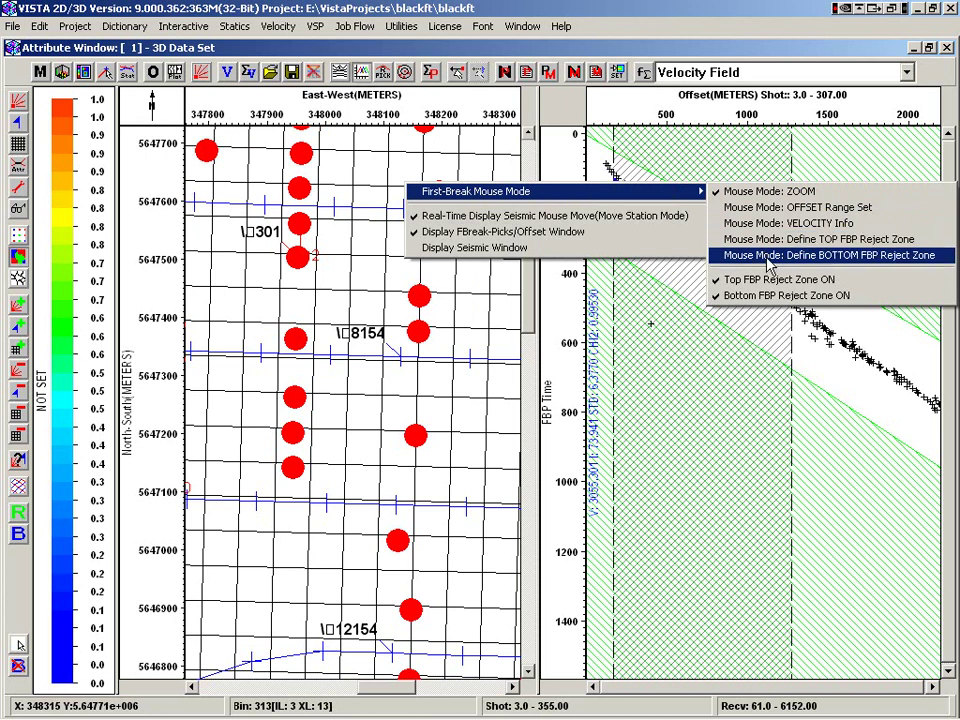
click(770, 160)
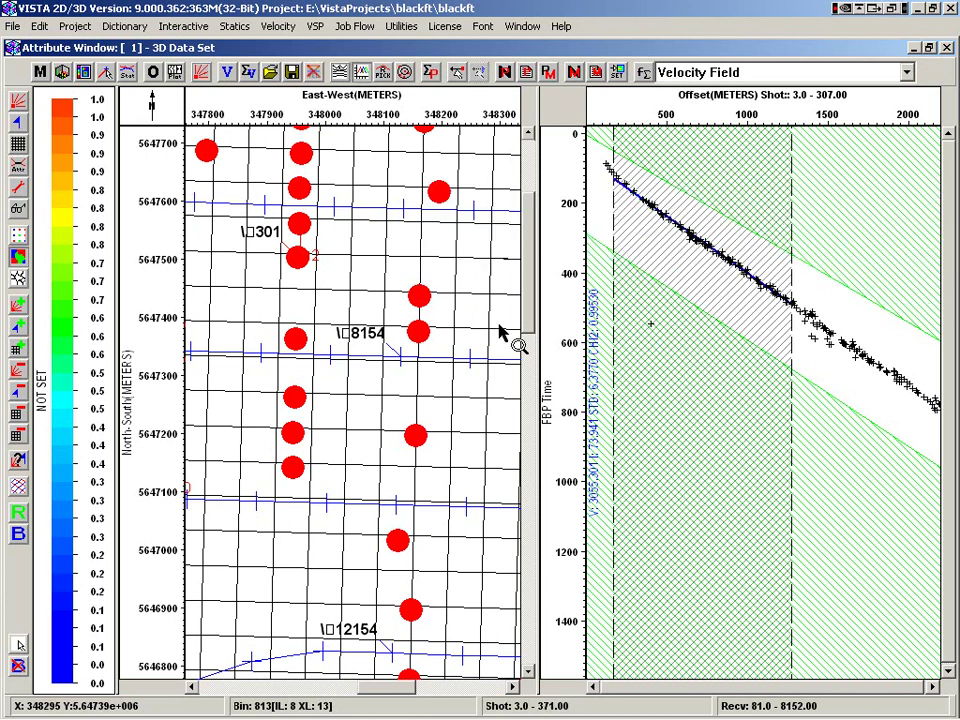
Step: Review the 60 m Predicted Shot Vector display threshold and accept the options with OK
click(155, 74)
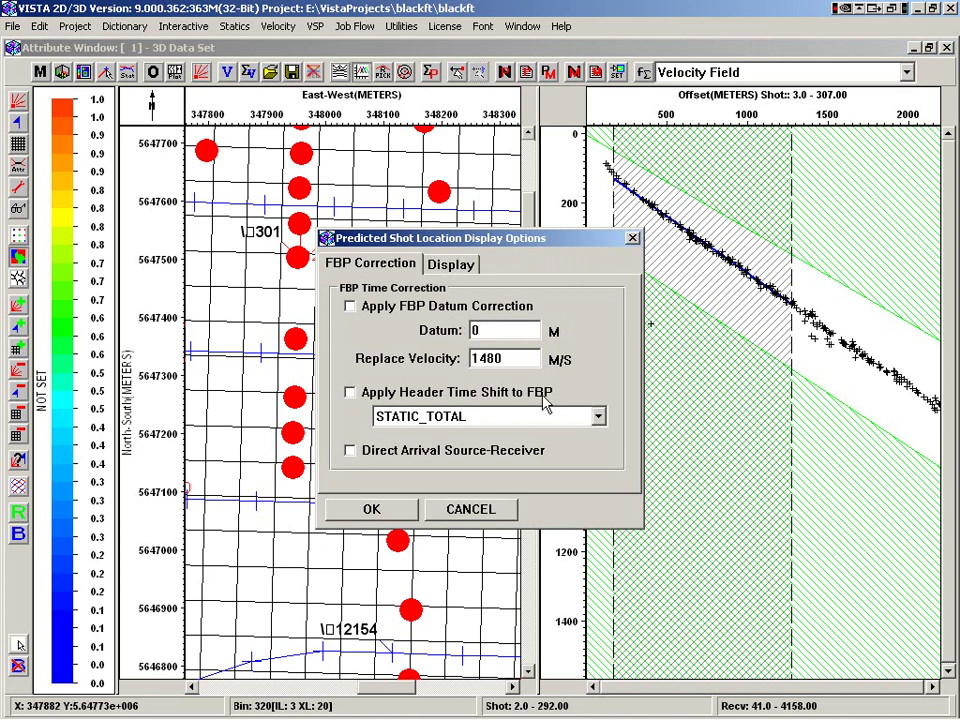
click(451, 264)
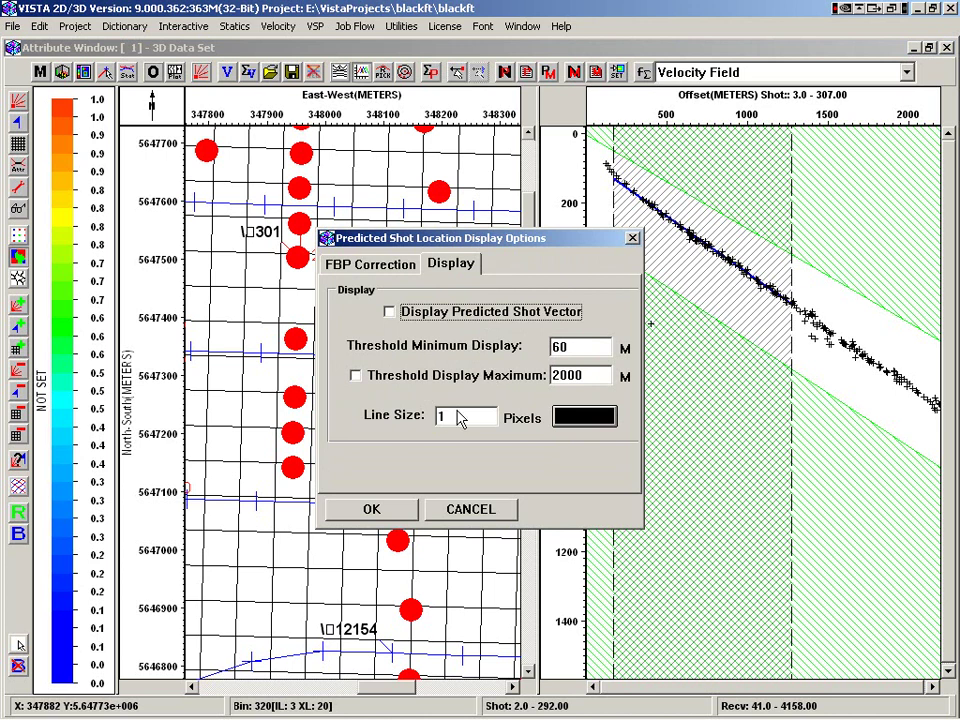
click(507, 511)
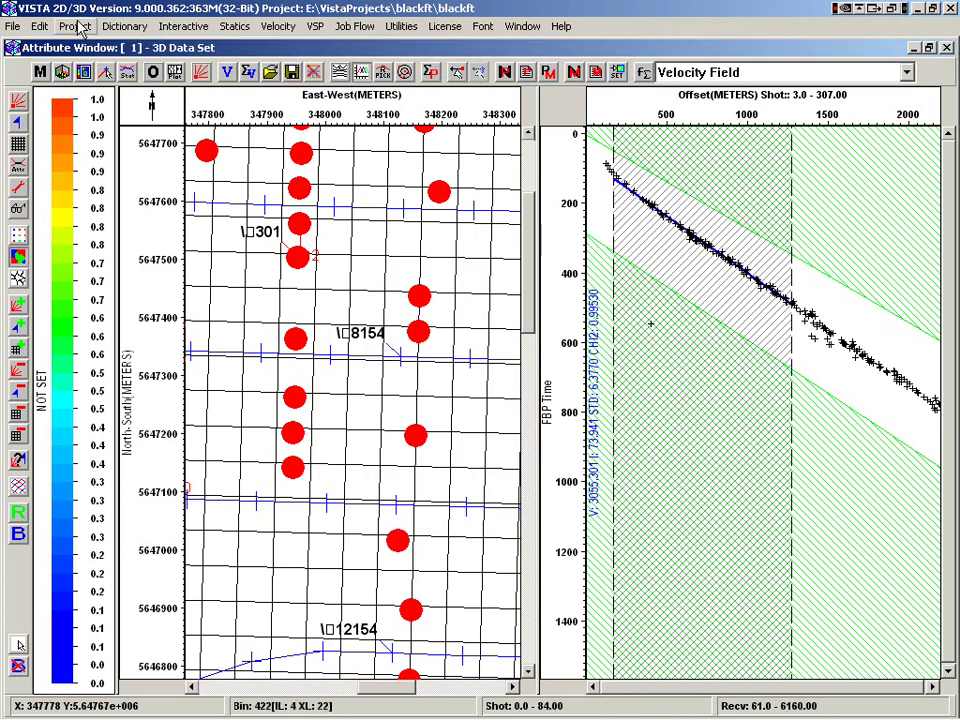
Step: Calculate the velocity field from FBP using a 100 m station radius and 170.69–1273.25 m offsets
click(227, 73)
drag(389, 210, 183, 100)
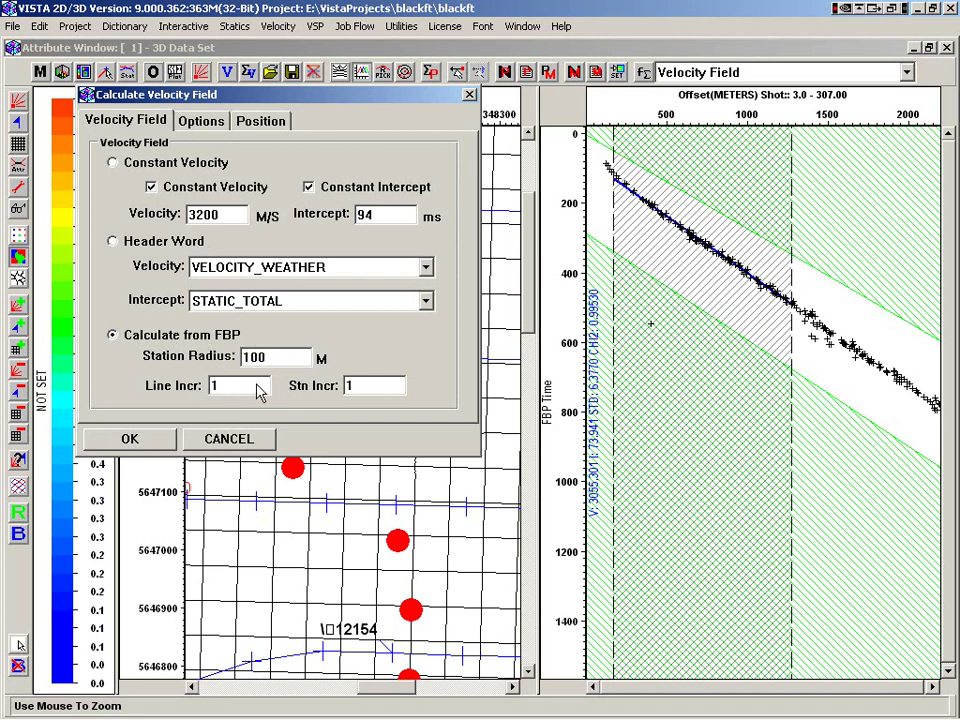
click(201, 122)
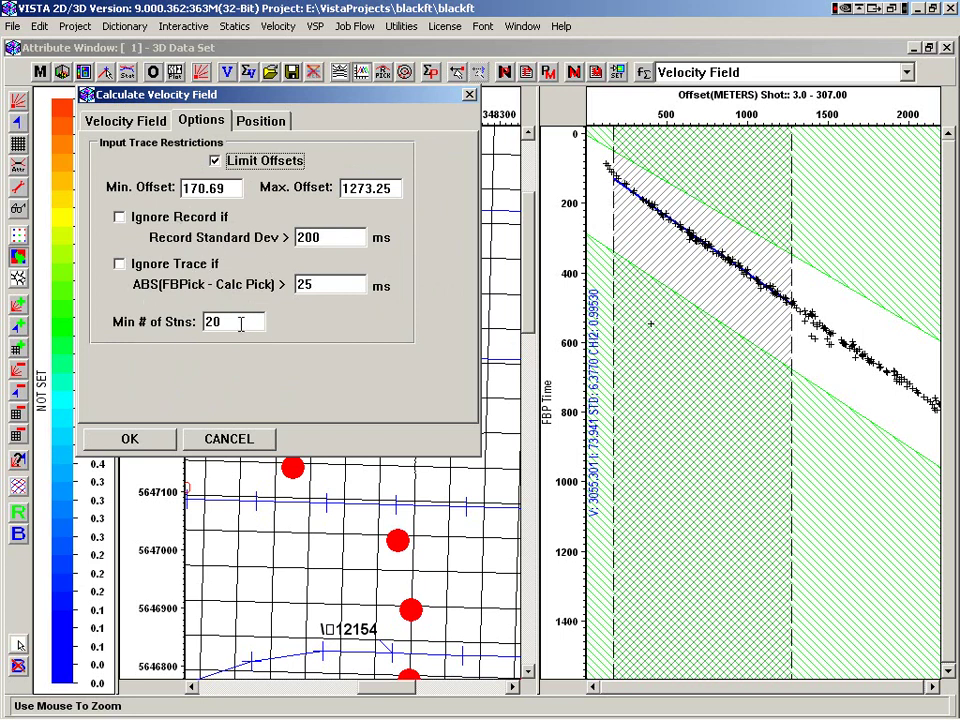
click(250, 120)
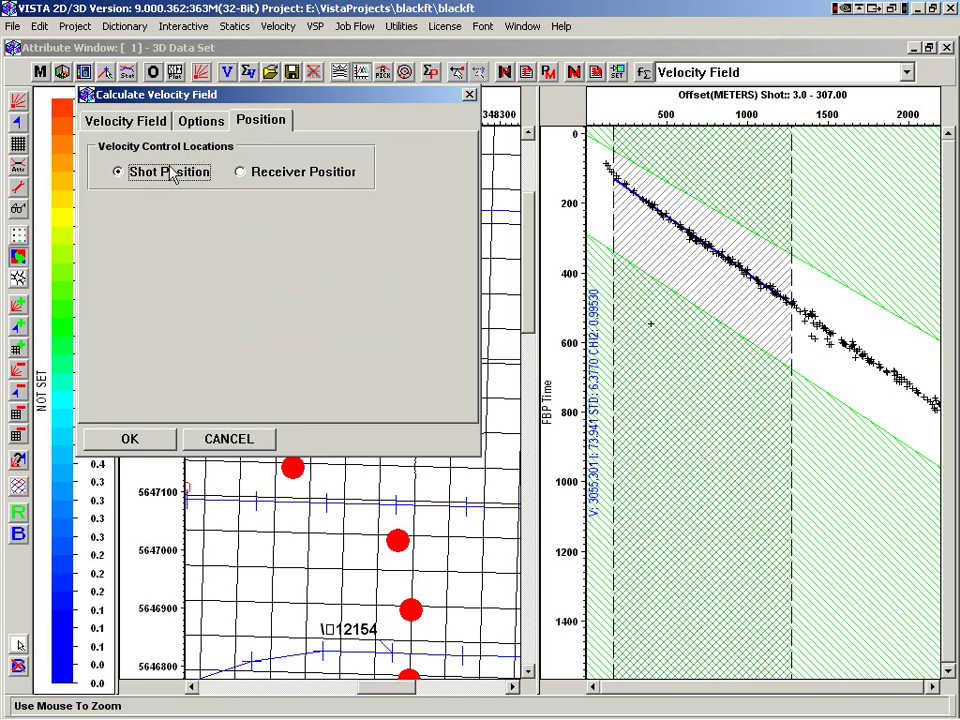
click(118, 123)
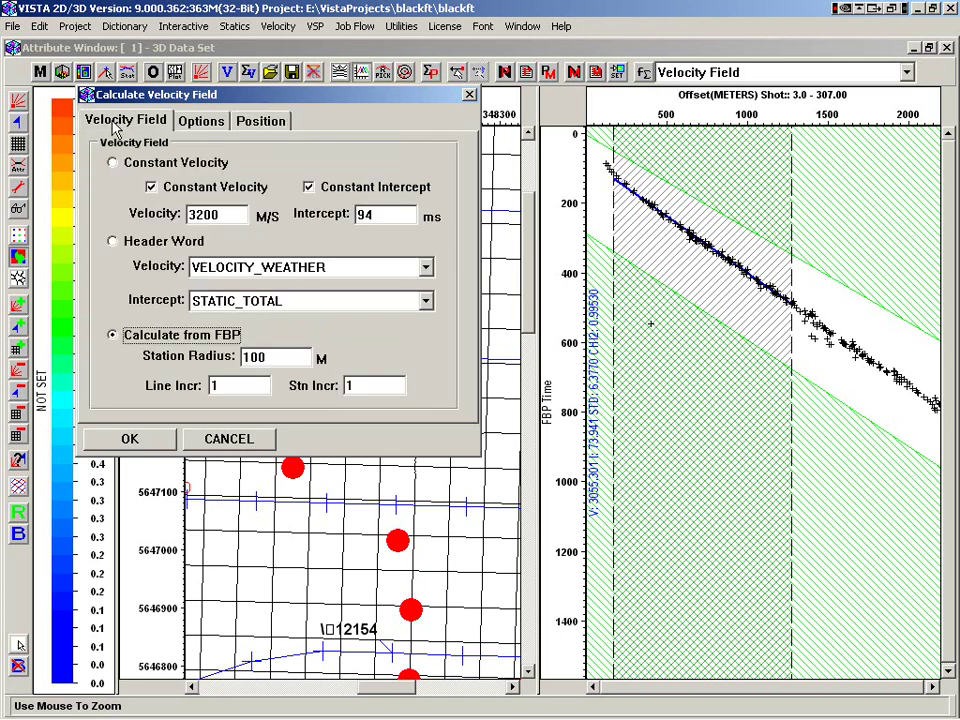
click(150, 442)
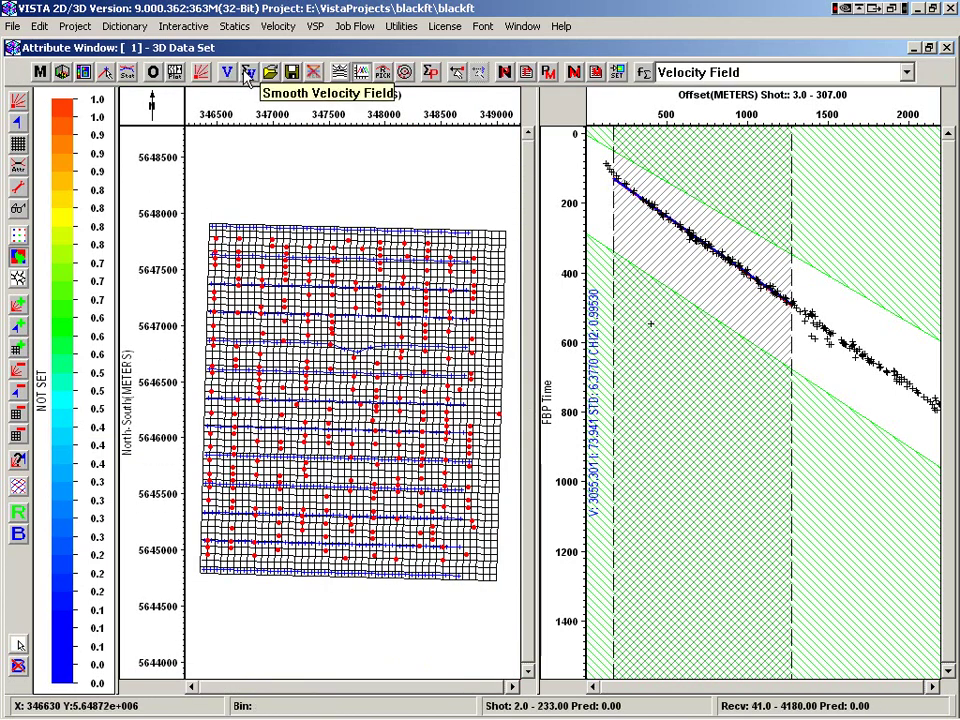
Step: Toggle the velocity field colouring (about 2862–3134) on and off, then show the shot 307 seismic record
click(313, 74)
click(314, 76)
click(314, 76)
click(314, 76)
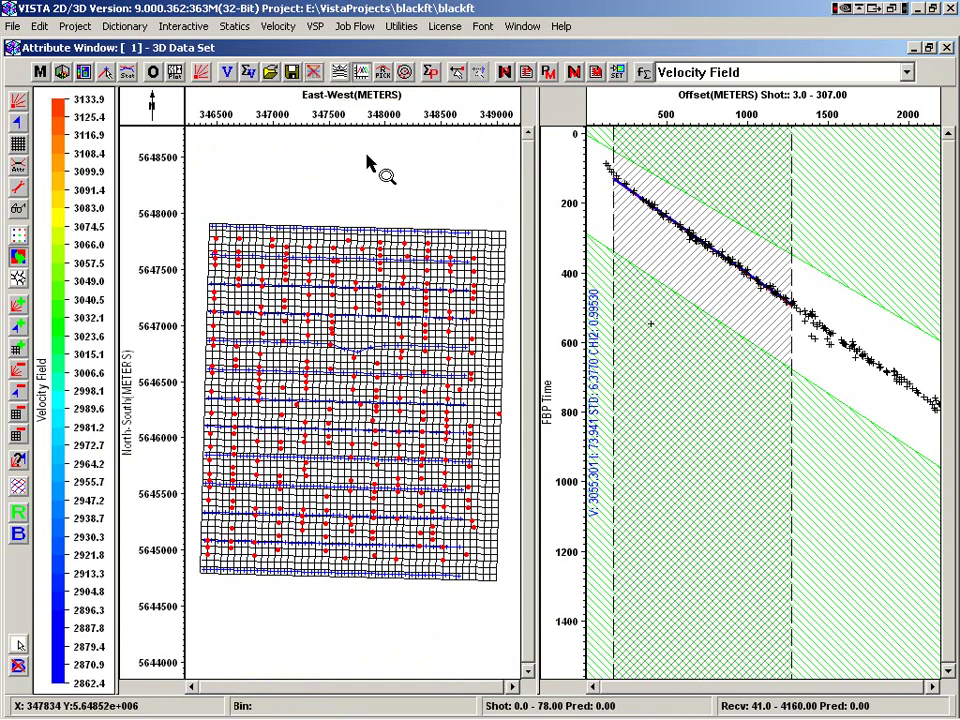
click(345, 78)
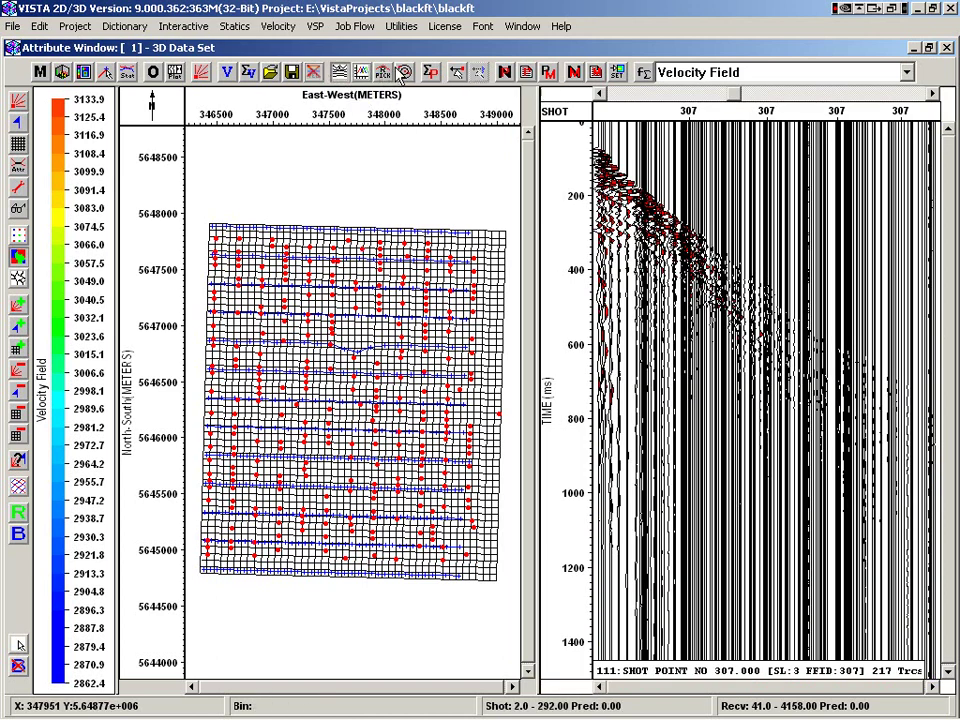
Step: Calculate predicted shot vectors with 170.69–1273.25 m offsets and a 20-station minimum, then zoom near 348400 E
click(431, 72)
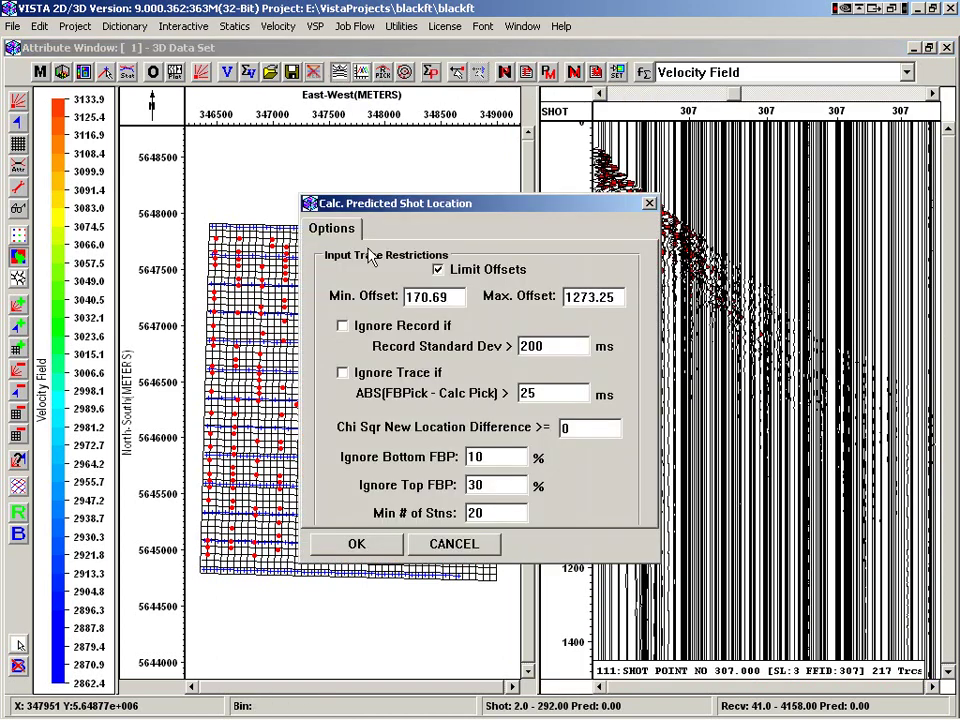
drag(425, 205, 253, 123)
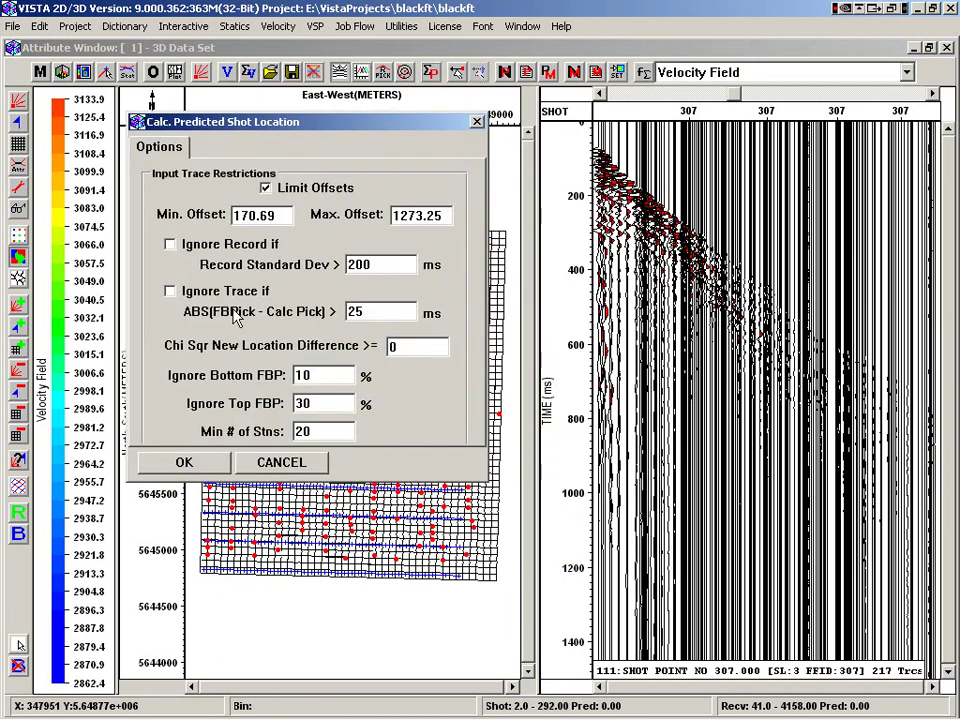
click(184, 464)
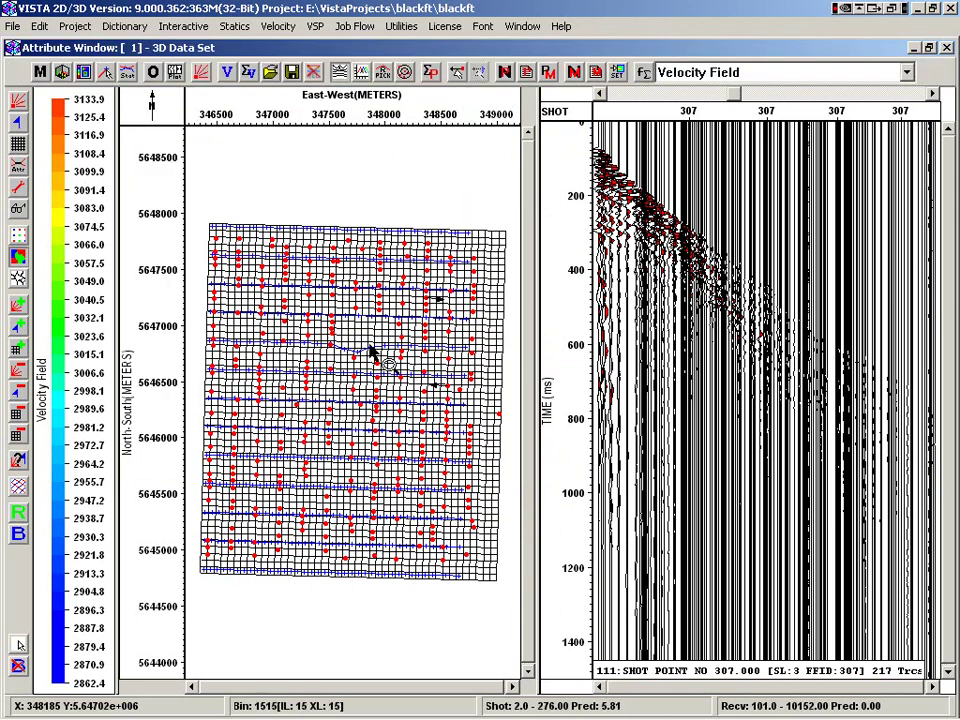
click(440, 312)
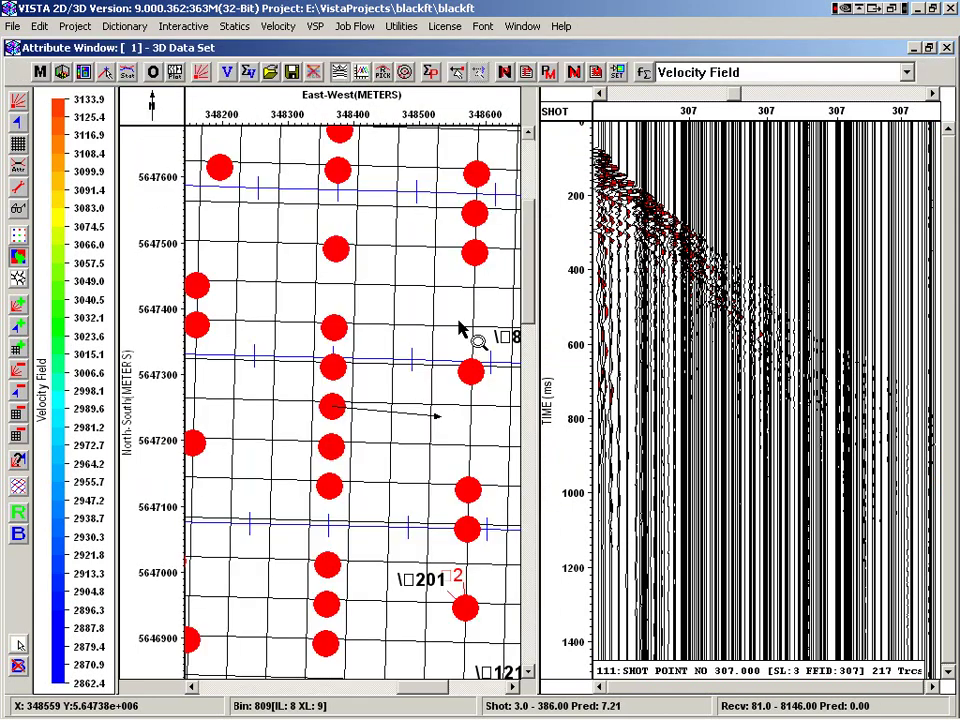
Step: View station and survey-wide first-break picks, then show predicted shot shifts as an E-W/N-S vector crossplot
click(363, 76)
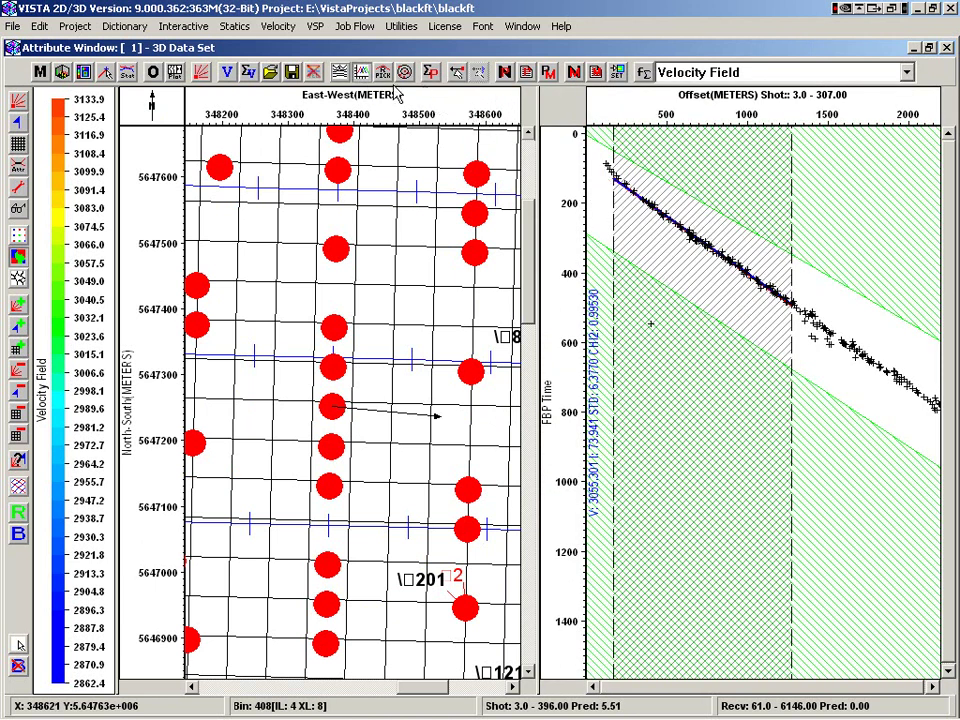
click(383, 76)
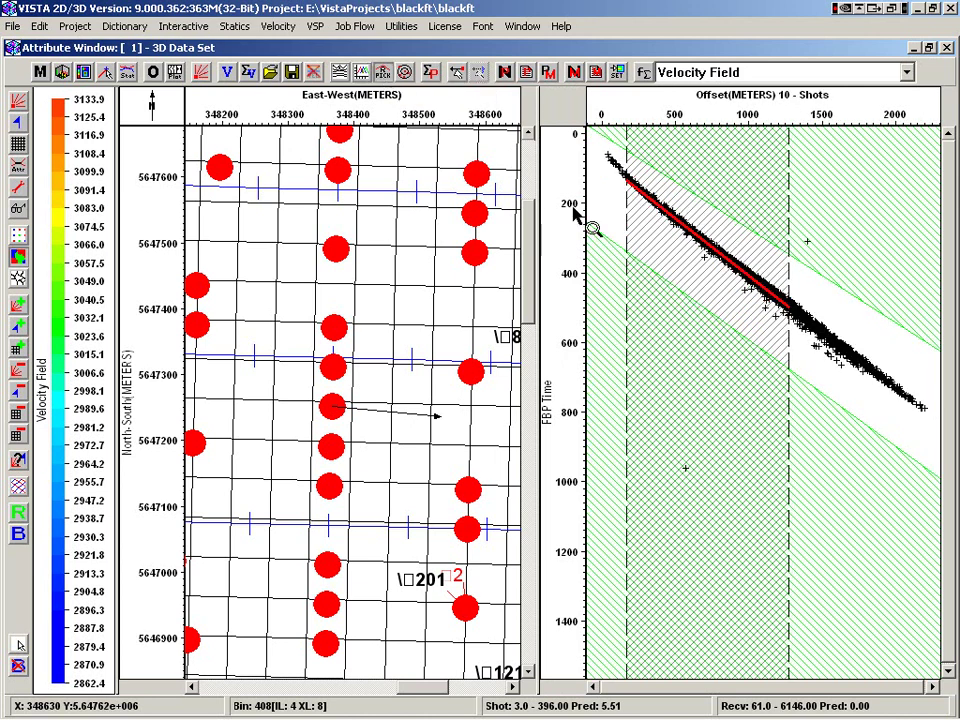
click(333, 270)
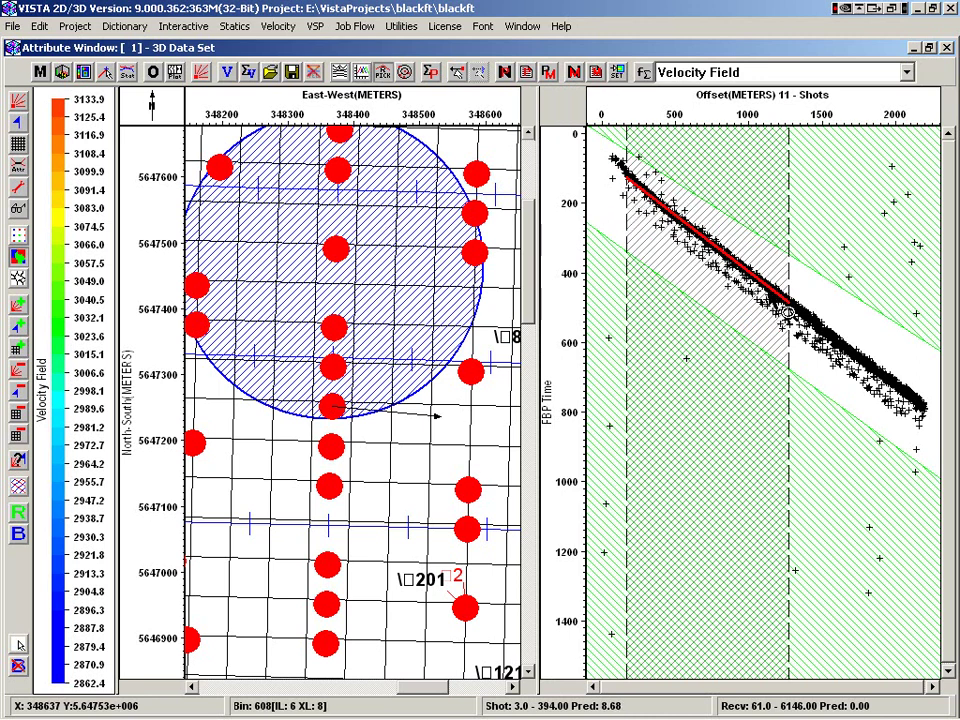
click(405, 76)
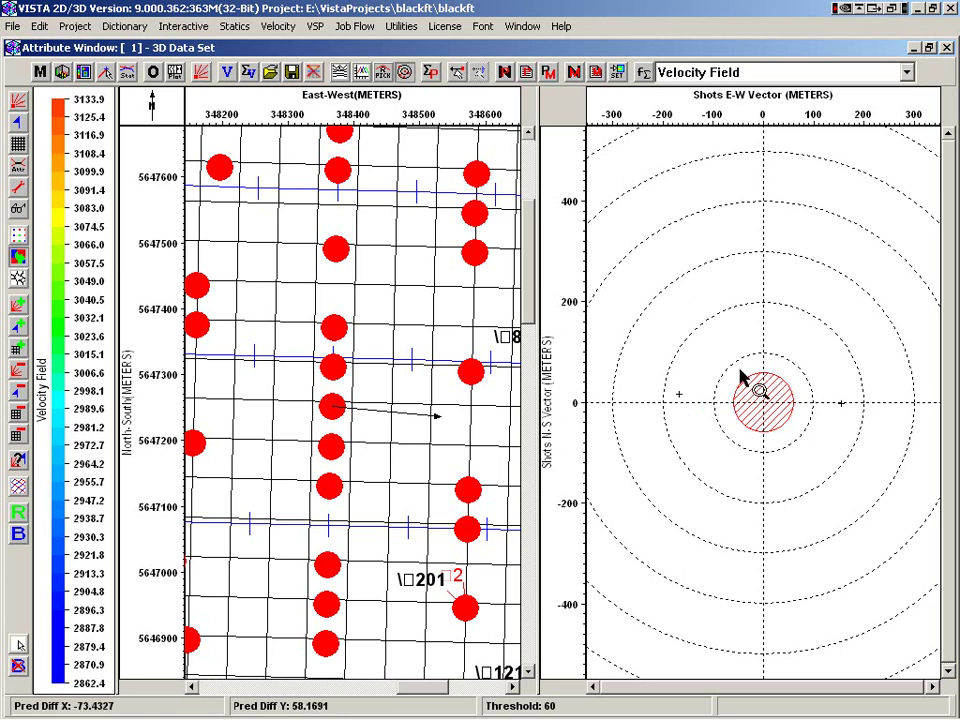
Step: Leave the 60 m vector threshold unchanged and locate the shot shifted about 166 m west on the map
click(175, 73)
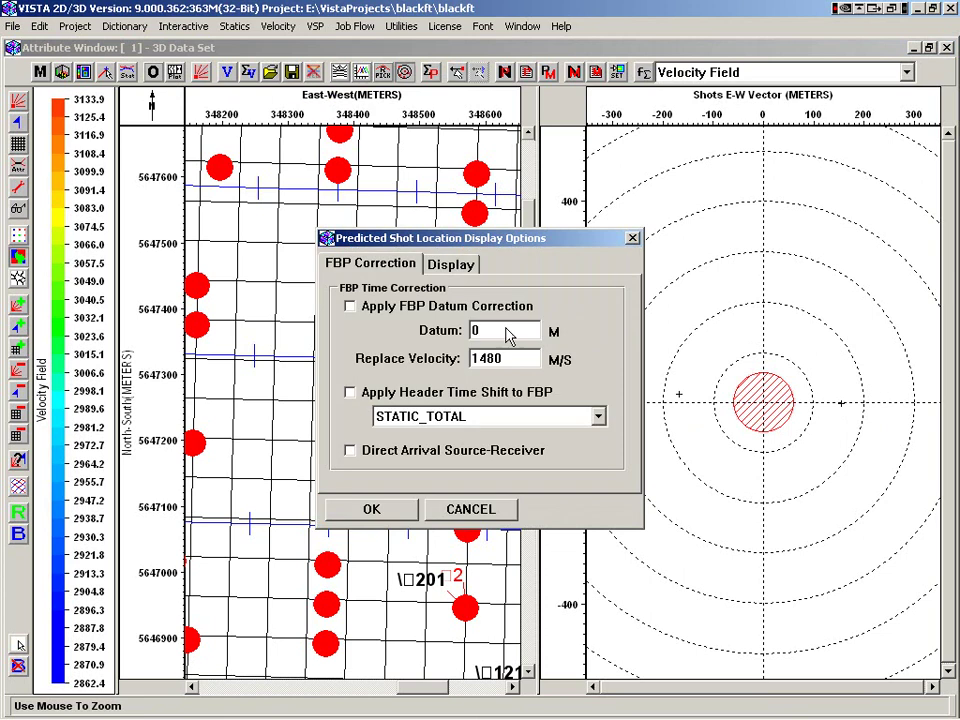
click(455, 265)
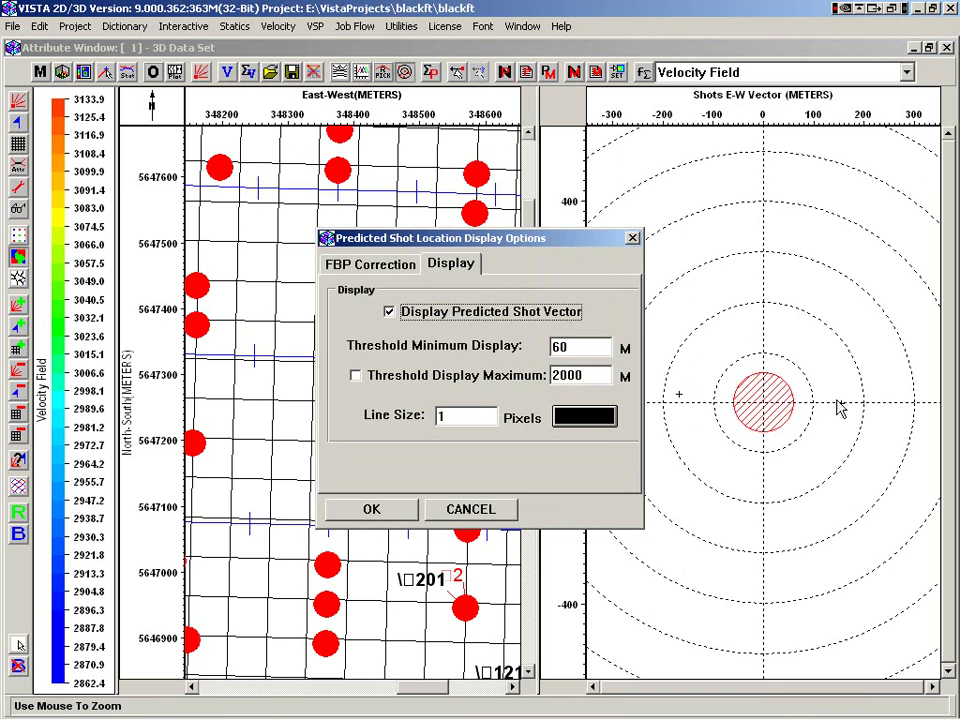
click(498, 510)
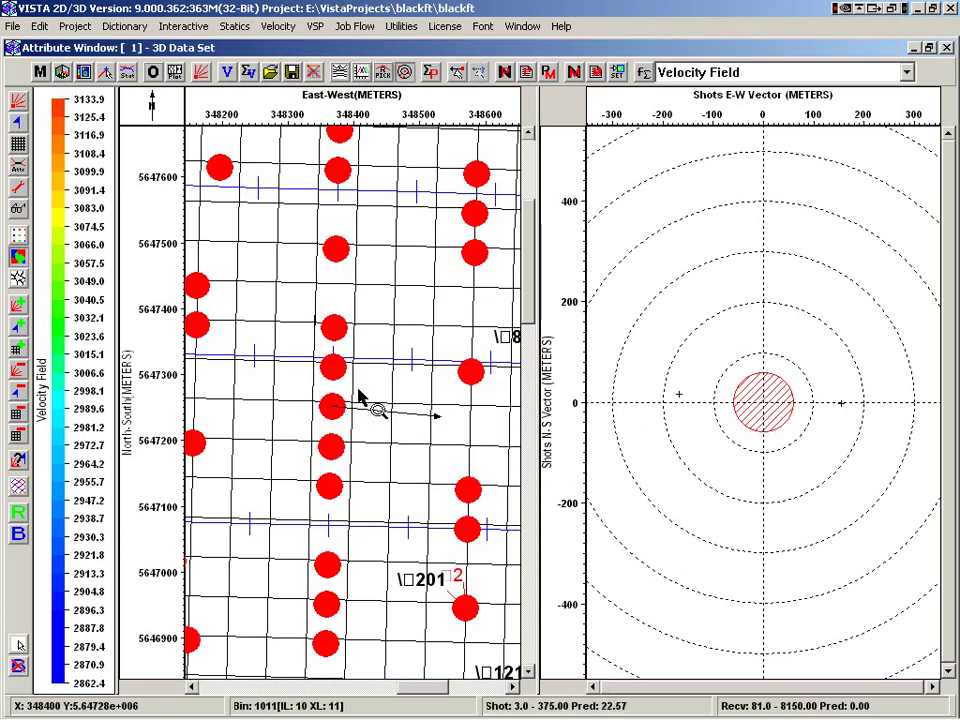
click(680, 400)
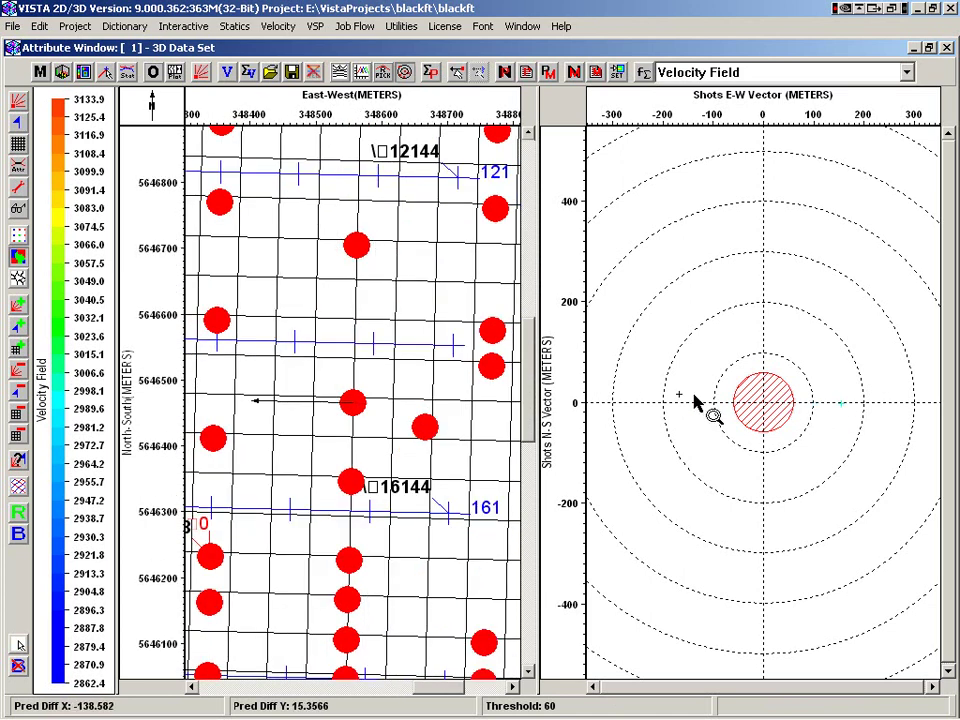
click(678, 396)
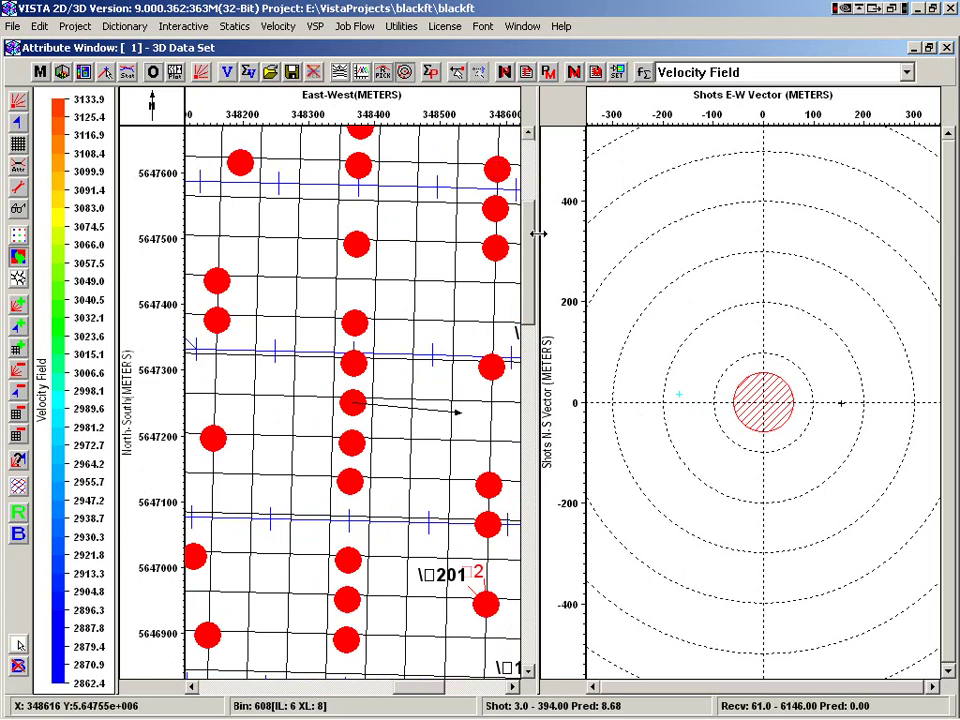
Step: Widen the map panel and show shot point 375's 203-trace record beside the map
drag(538, 233, 552, 234)
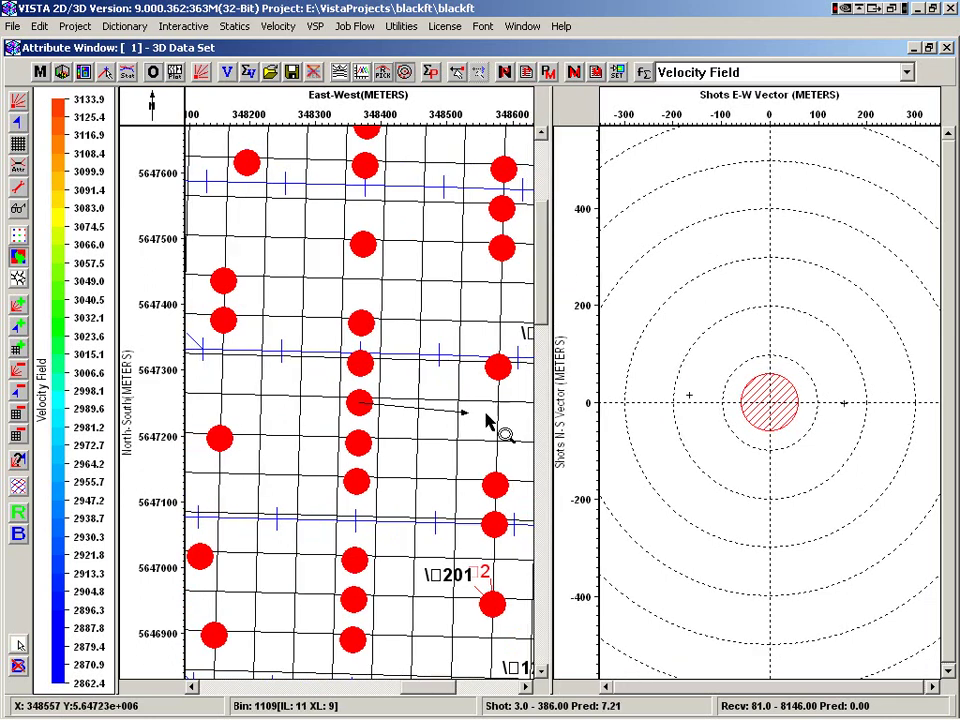
click(363, 72)
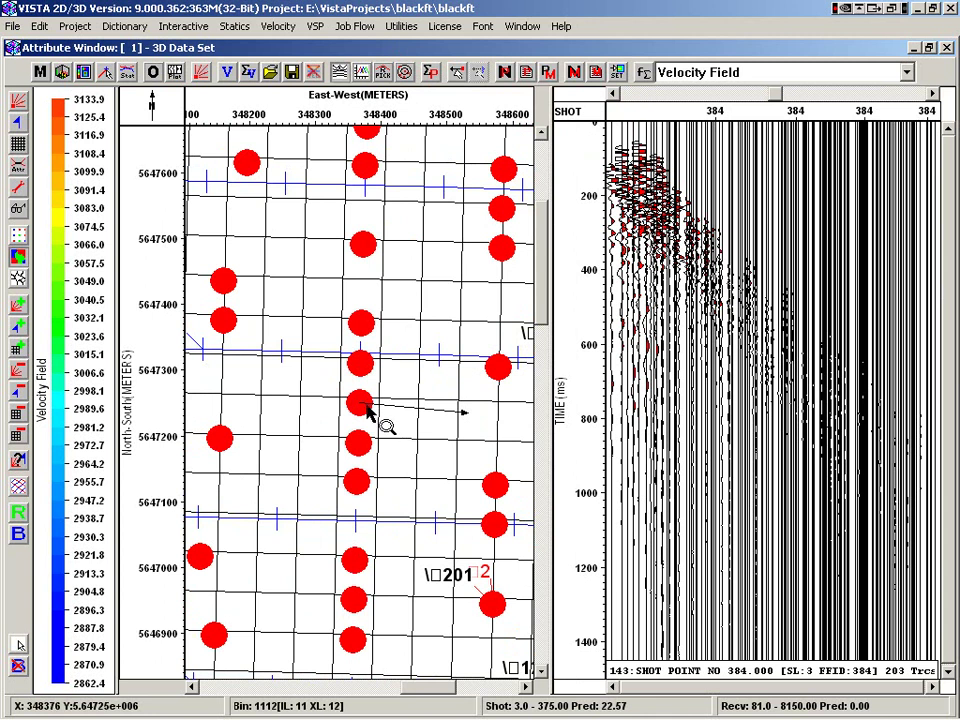
click(358, 403)
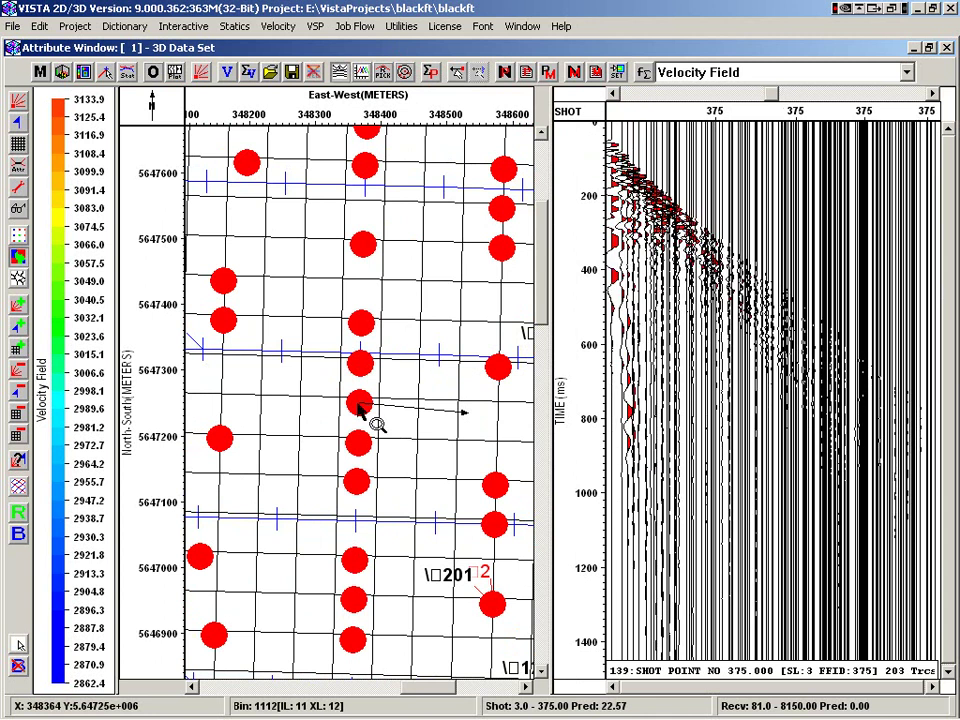
Step: Mark duplicate shot stations as large dark circles, then zoom to the duplicate shot's area
click(39, 72)
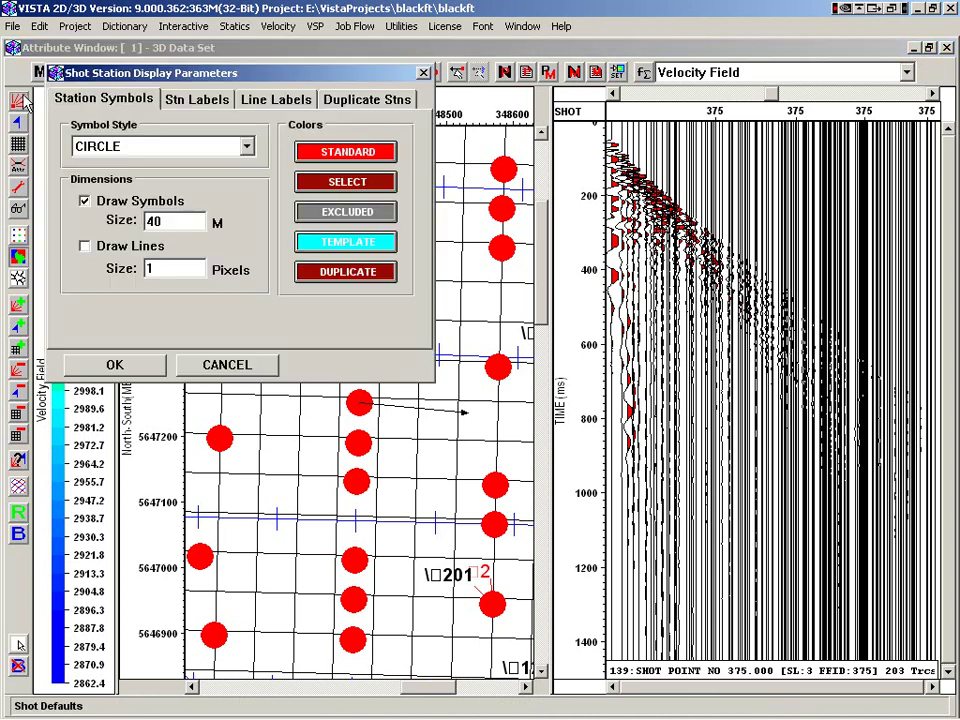
click(362, 98)
click(138, 362)
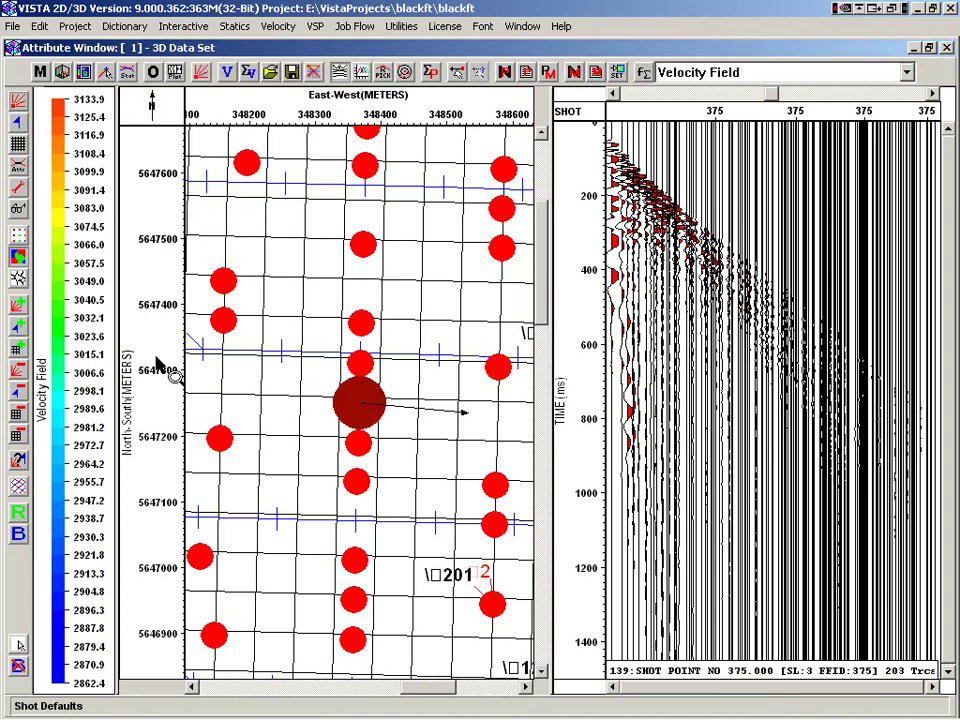
click(420, 377)
drag(420, 370, 493, 426)
Step: Zoom onto the duplicate shot and display its other record, Select Record 3.0 - 384.00 (FFID 384)
click(420, 370)
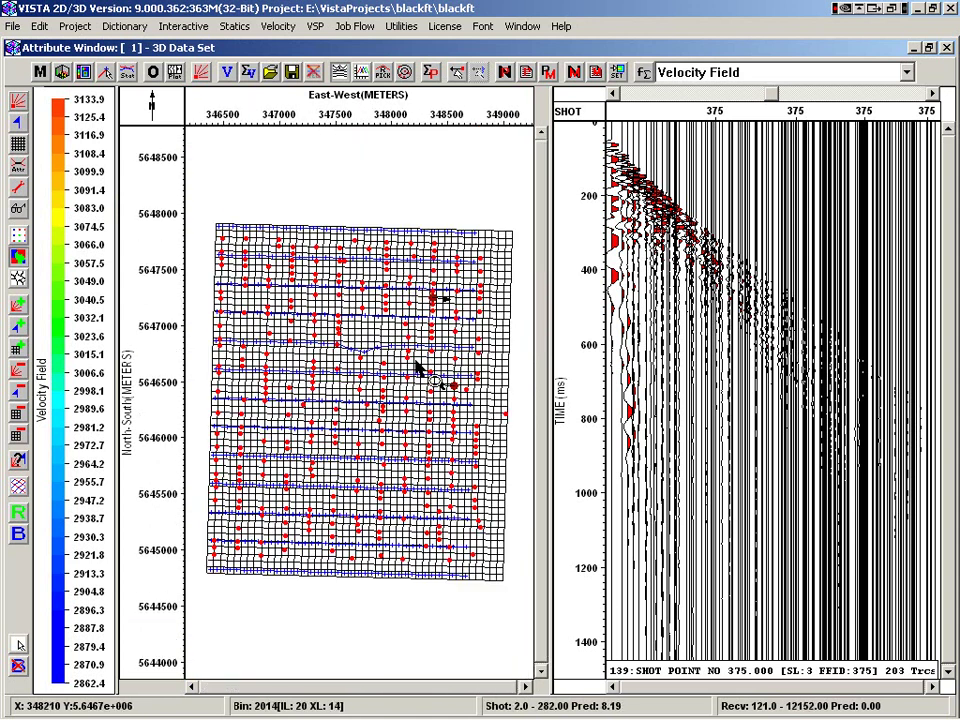
drag(422, 276, 478, 346)
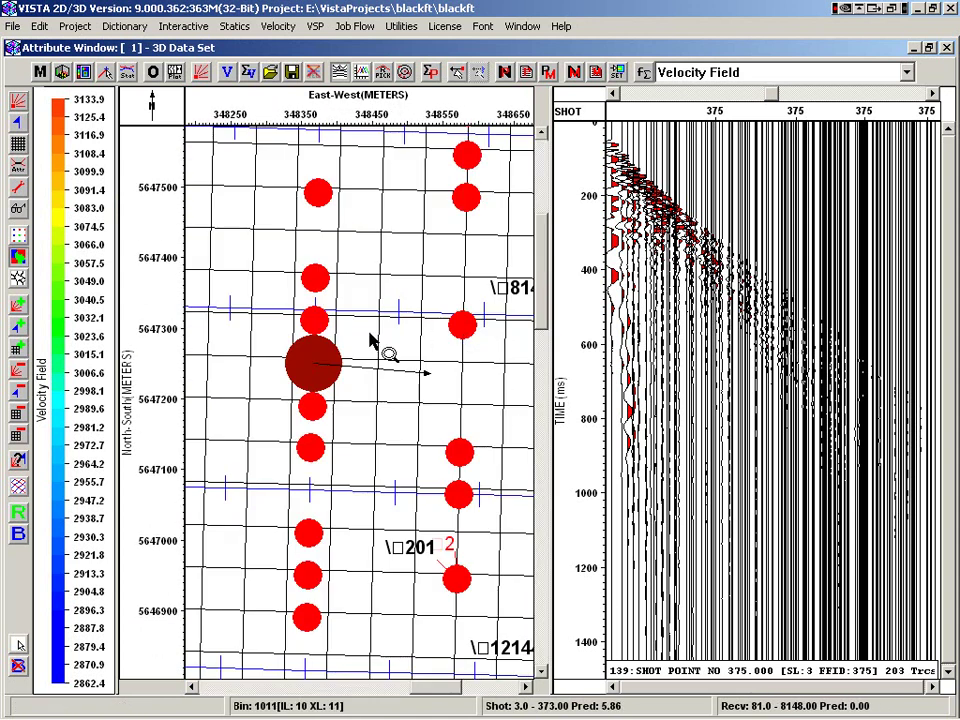
click(325, 368)
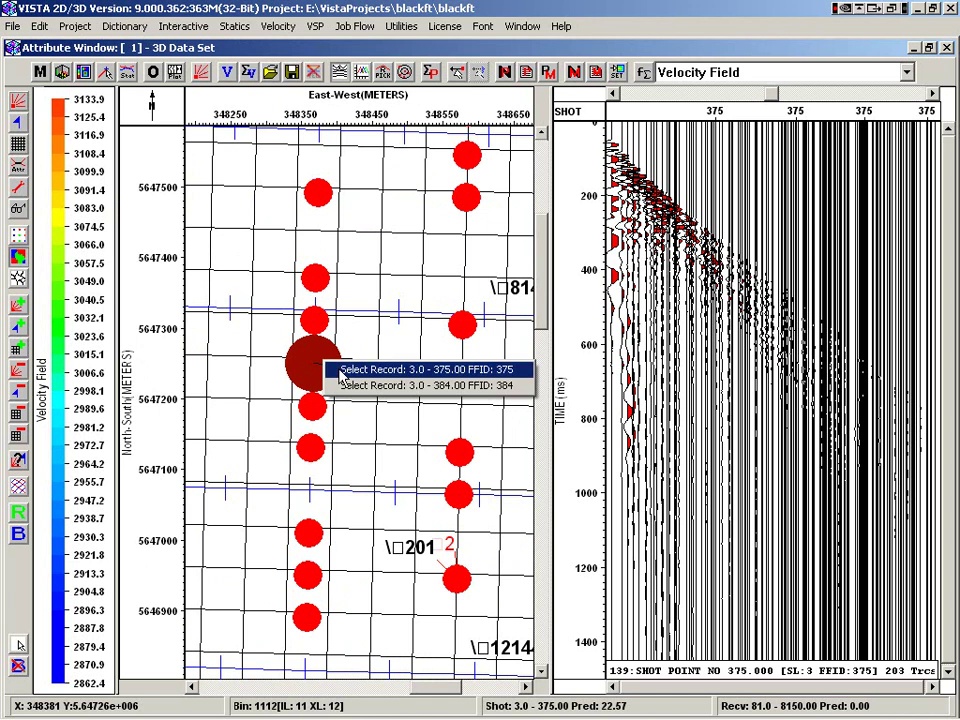
click(321, 366)
click(317, 368)
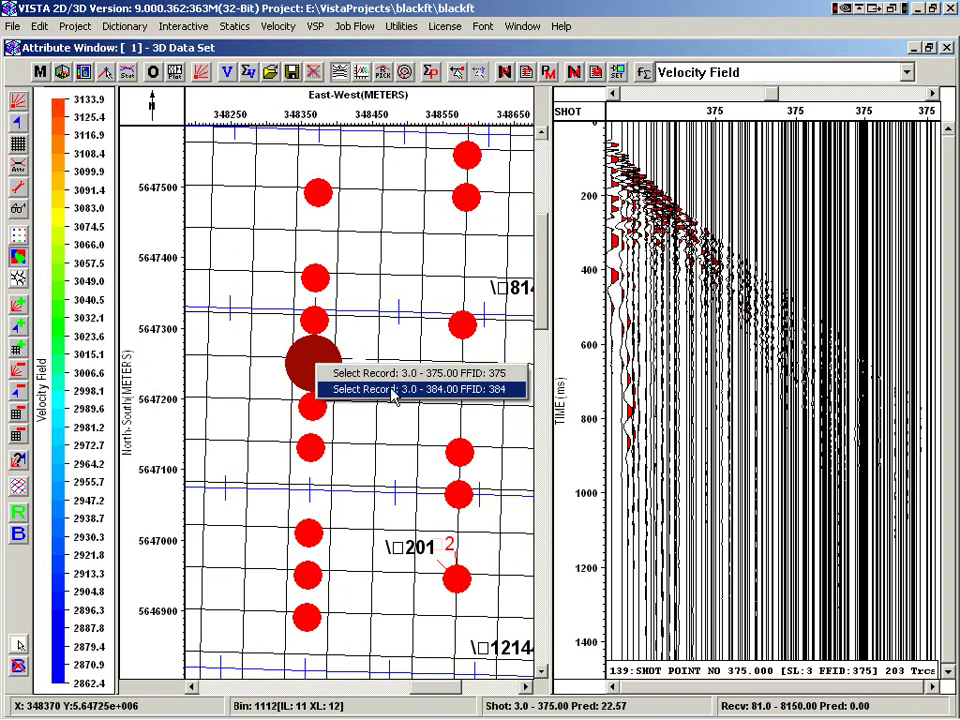
click(364, 372)
click(352, 378)
click(376, 382)
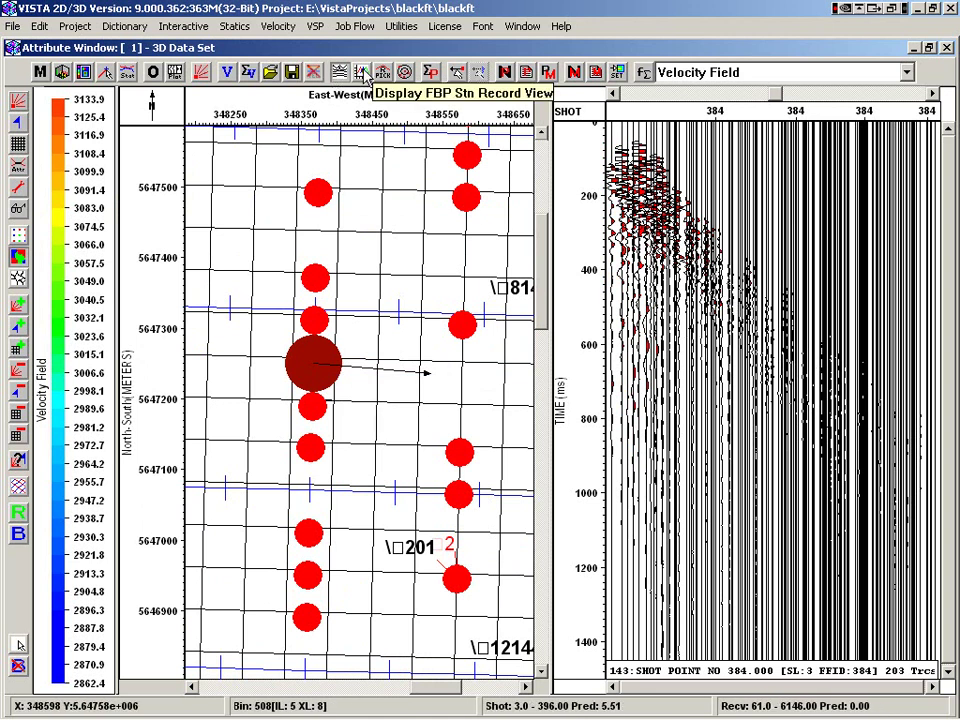
Step: With Move Shot Stn, pick the duplicate source point's FFID 384 record for moving
click(456, 73)
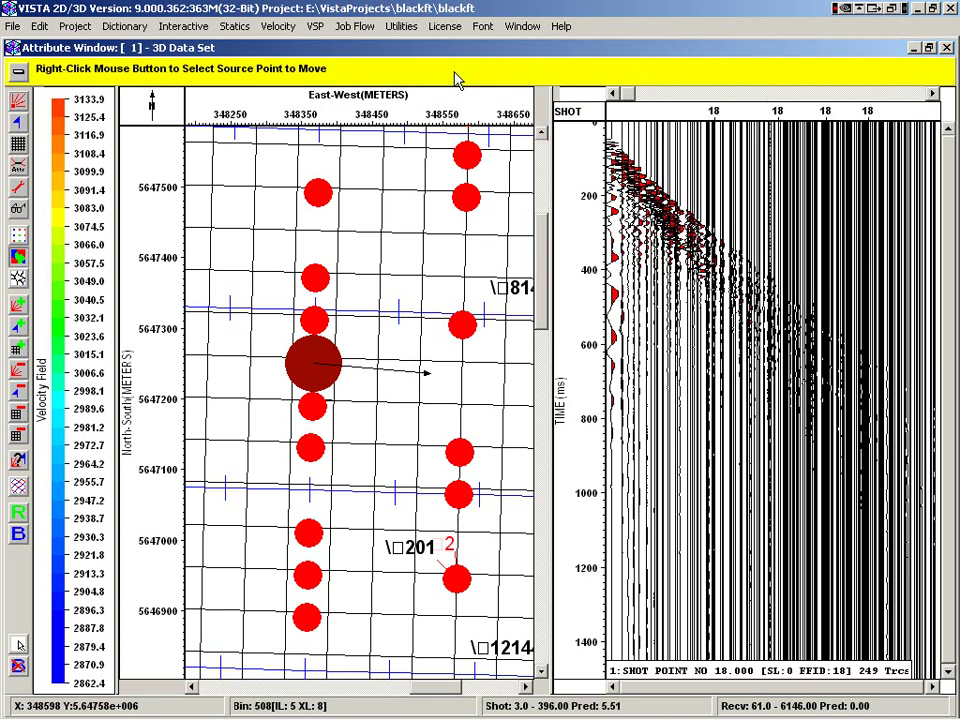
right_click(314, 370)
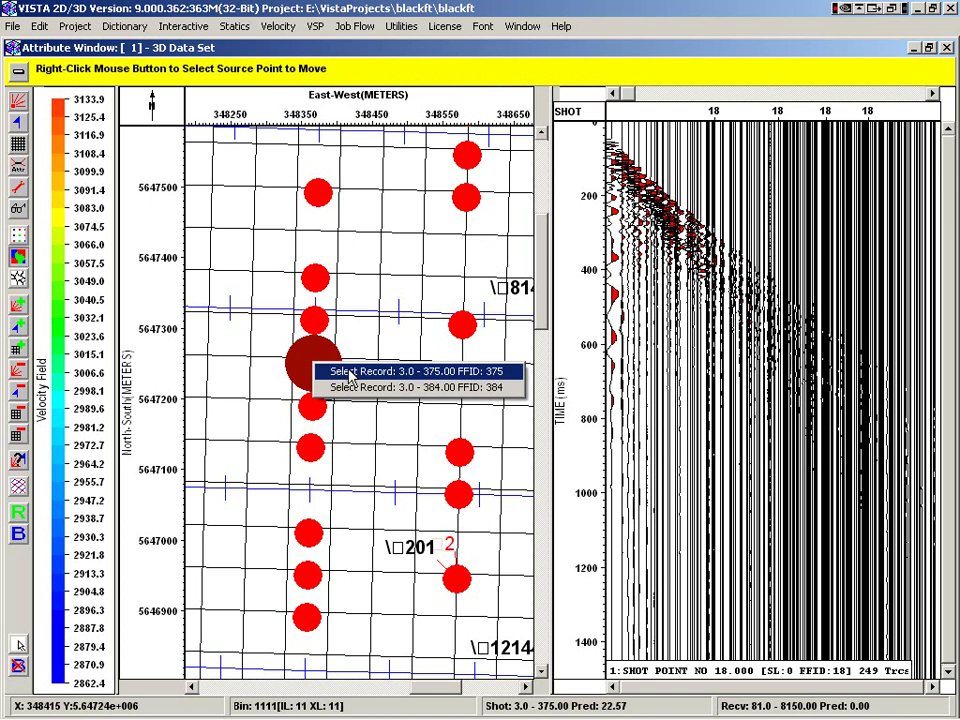
click(352, 387)
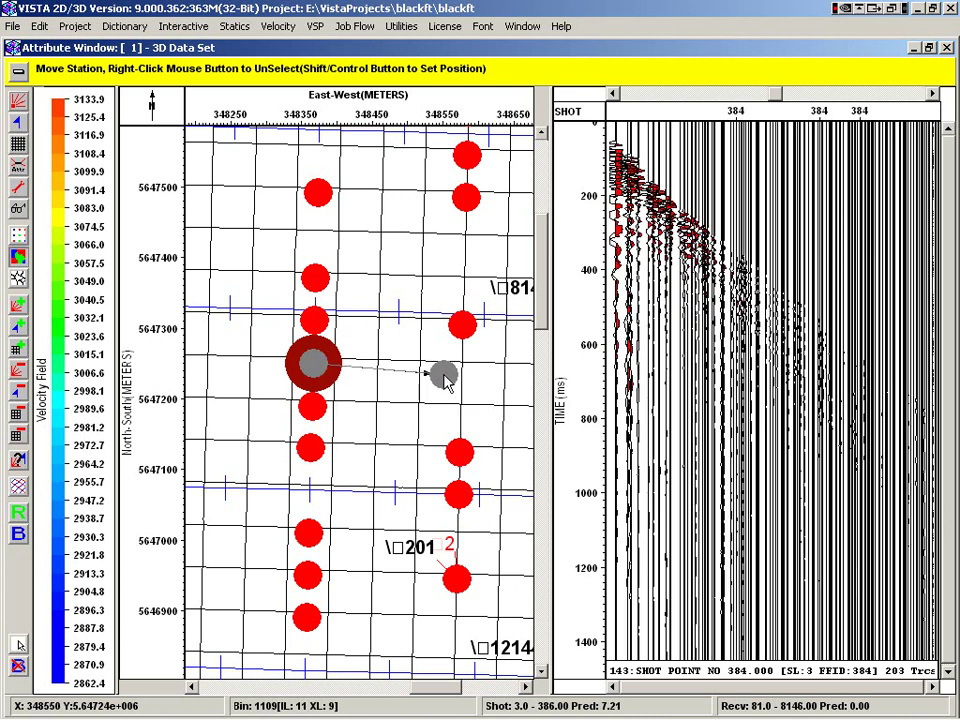
Step: Switch the trace panel to the First-Break Picks/Offset window and place shot 384 at its predicted location
right_click(497, 368)
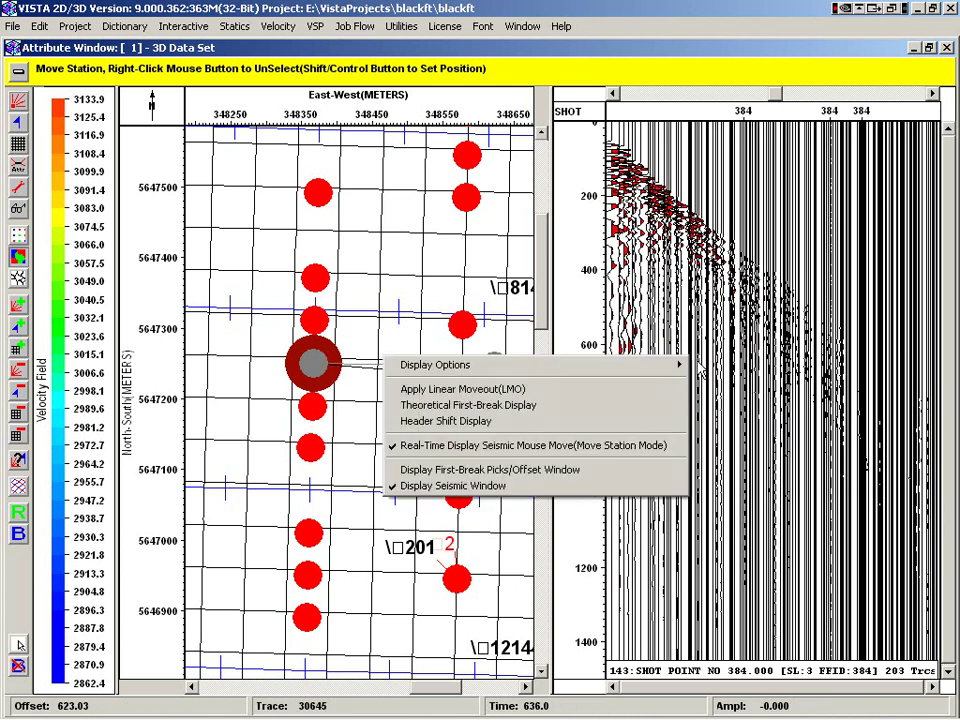
click(657, 470)
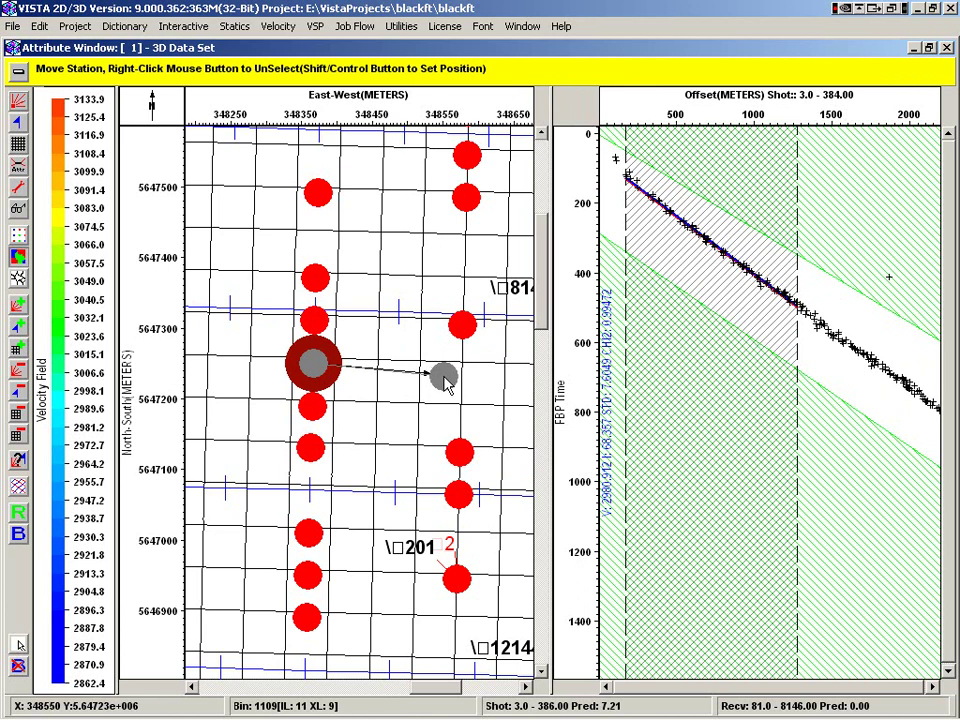
shift+click(444, 378)
Step: Pan south to the next duplicate and move shot FFID 243 to its new position west
drag(541, 312, 548, 458)
right_click(450, 219)
click(472, 245)
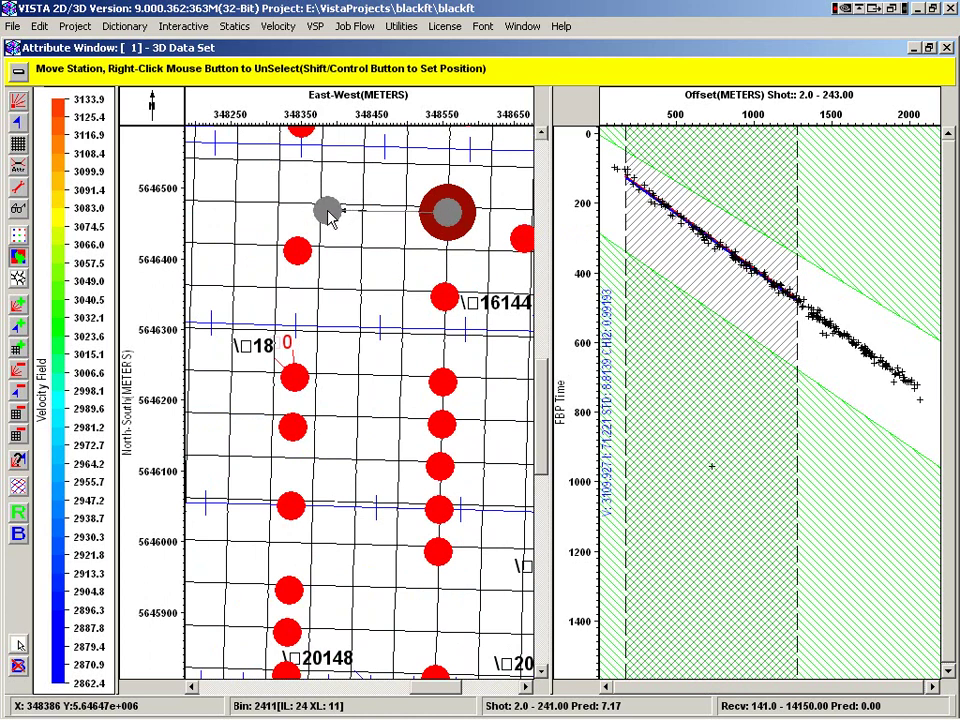
click(330, 213)
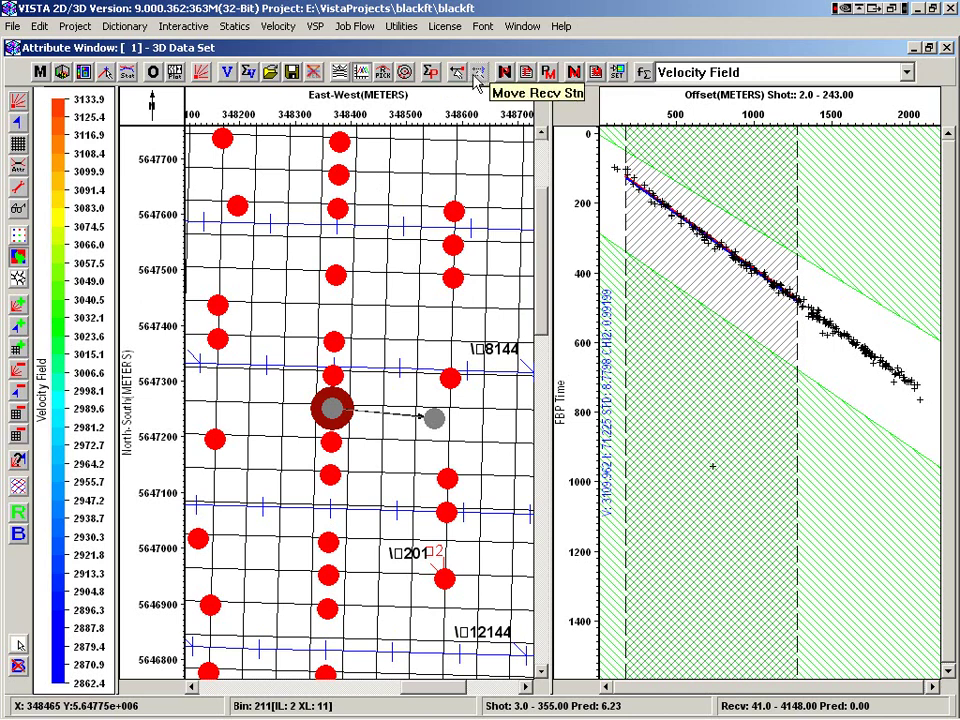
Step: Review the List Station Prediction window of new X positions for shots 243 and 384, then close it
click(527, 80)
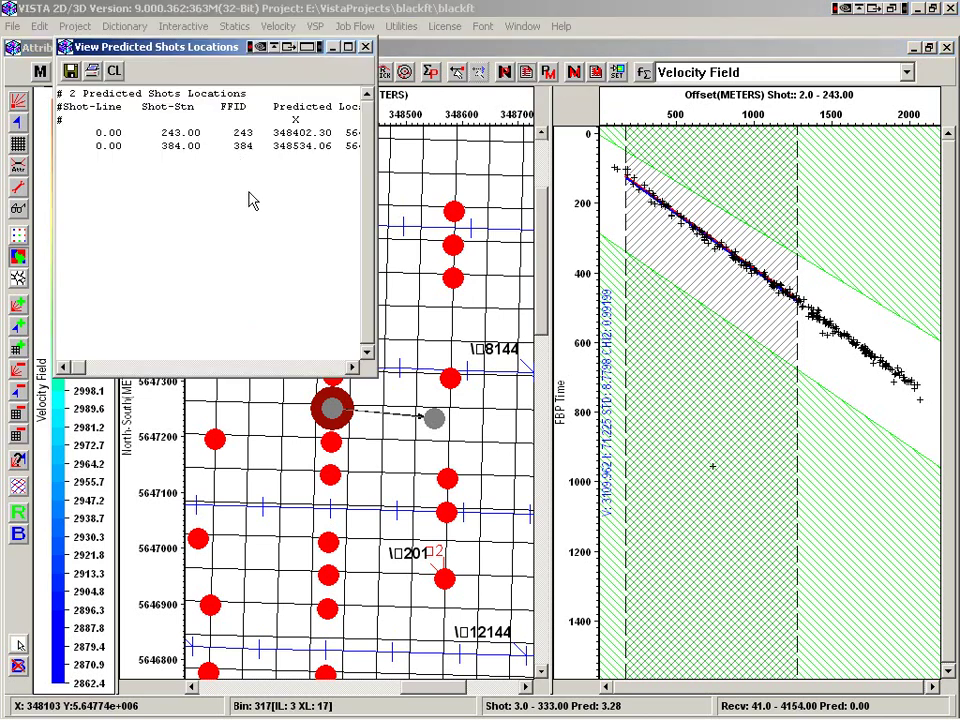
click(366, 47)
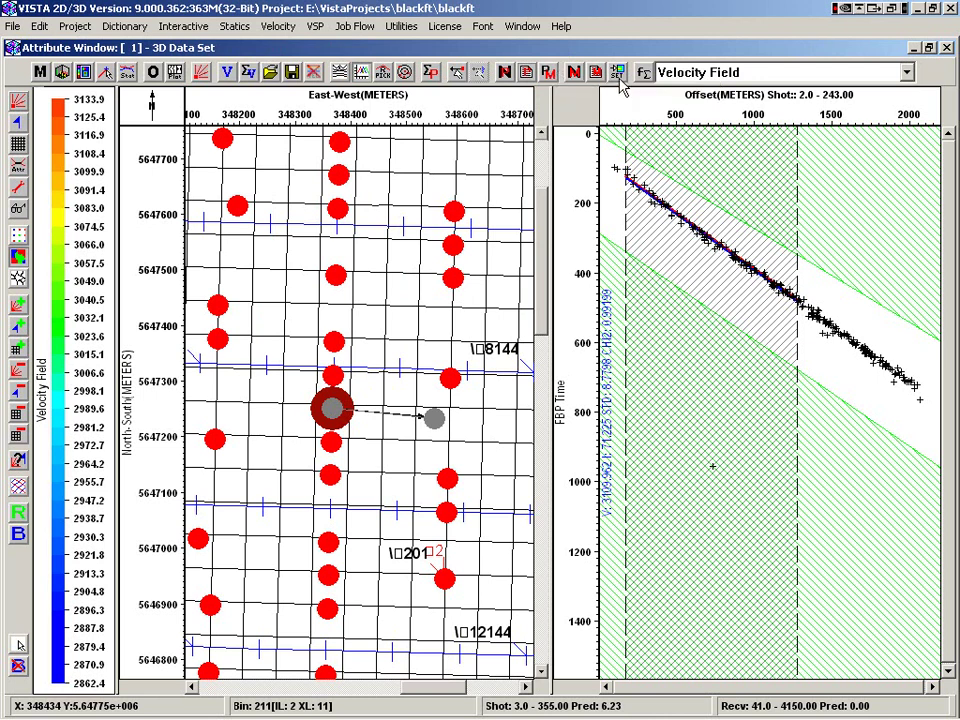
click(596, 74)
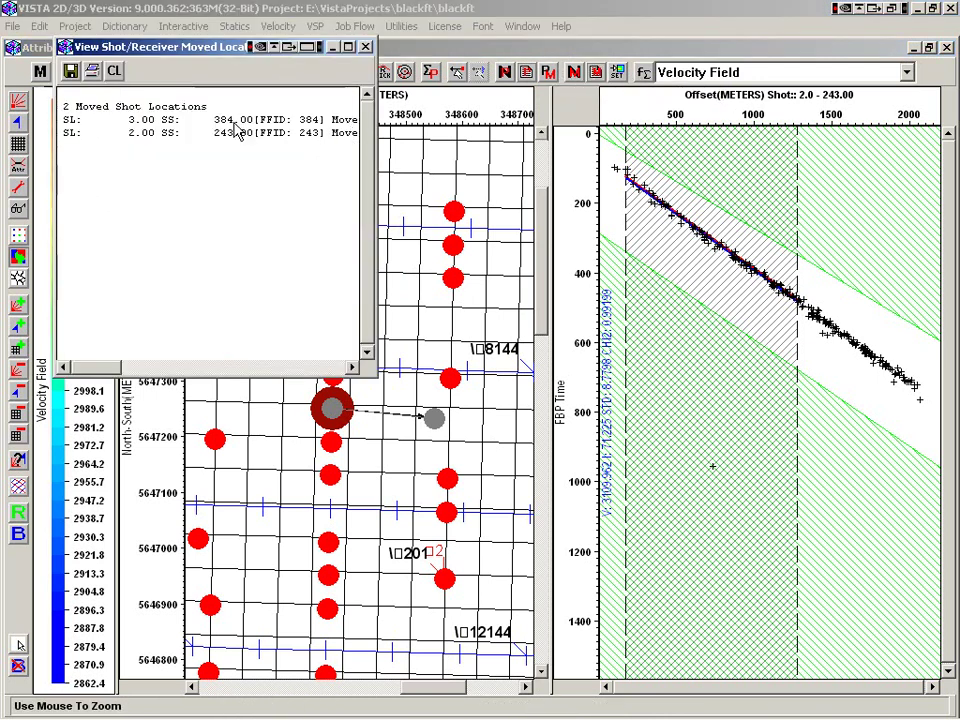
click(366, 47)
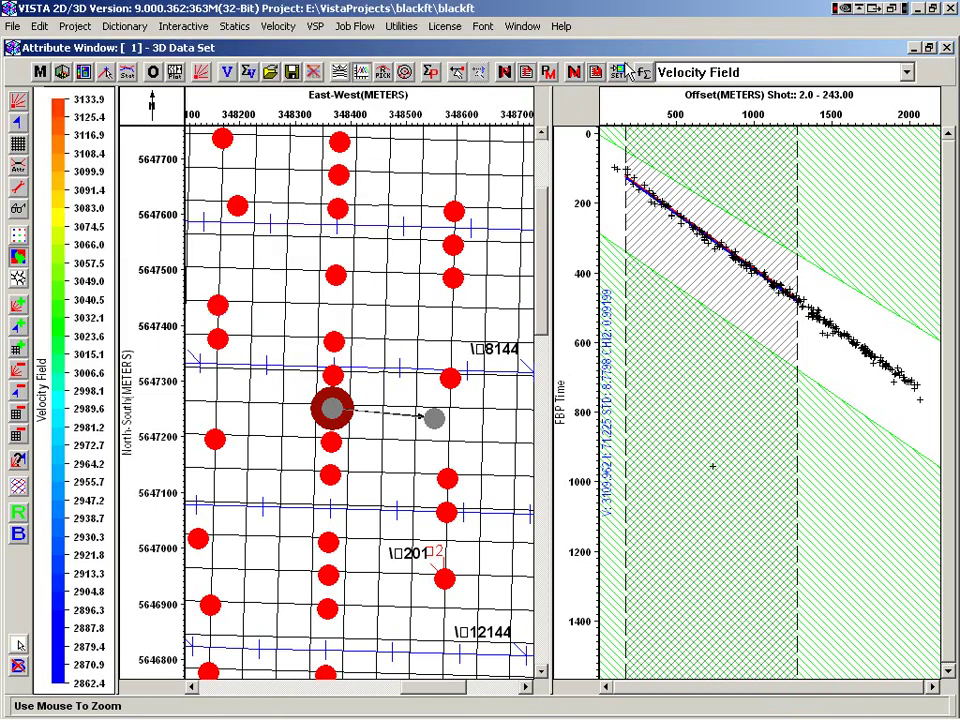